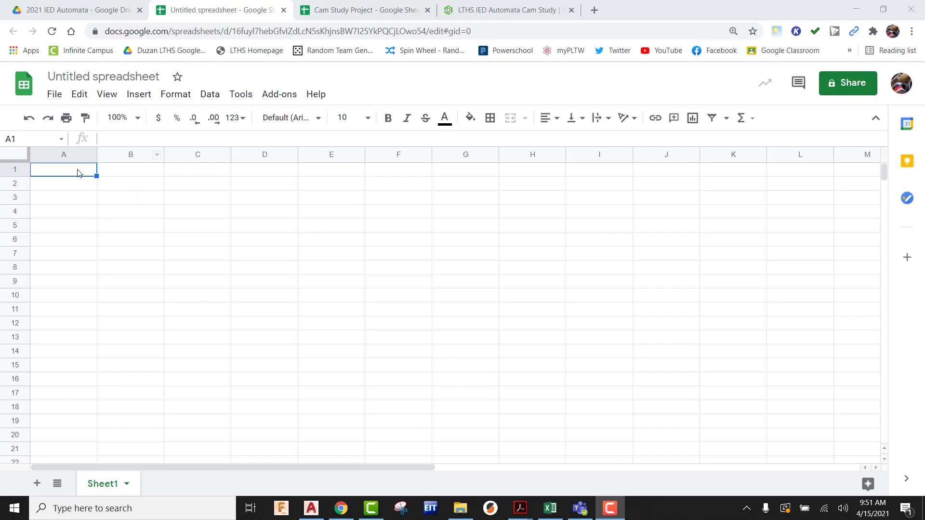
# Enter the column headers Angle Rotation in A1 and Measurement in B1
pyautogui.click(63, 174)
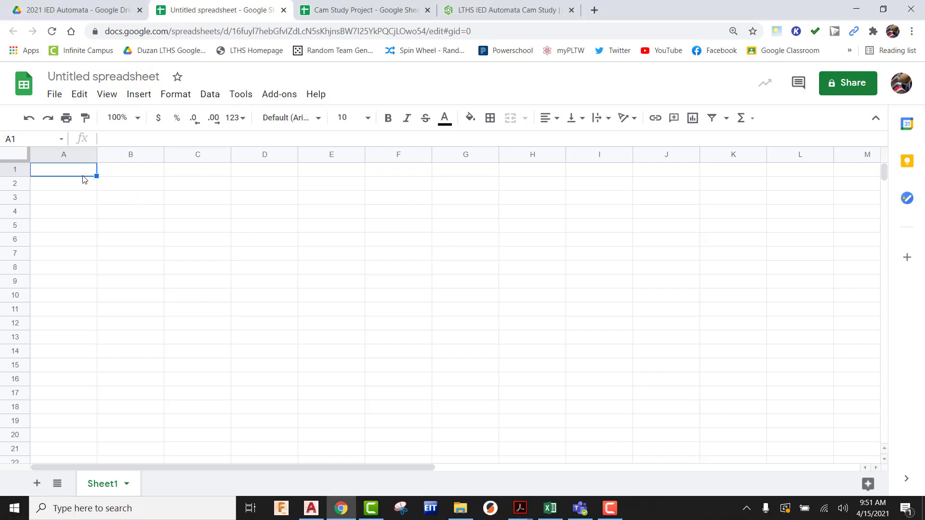
pyautogui.write('Ang')
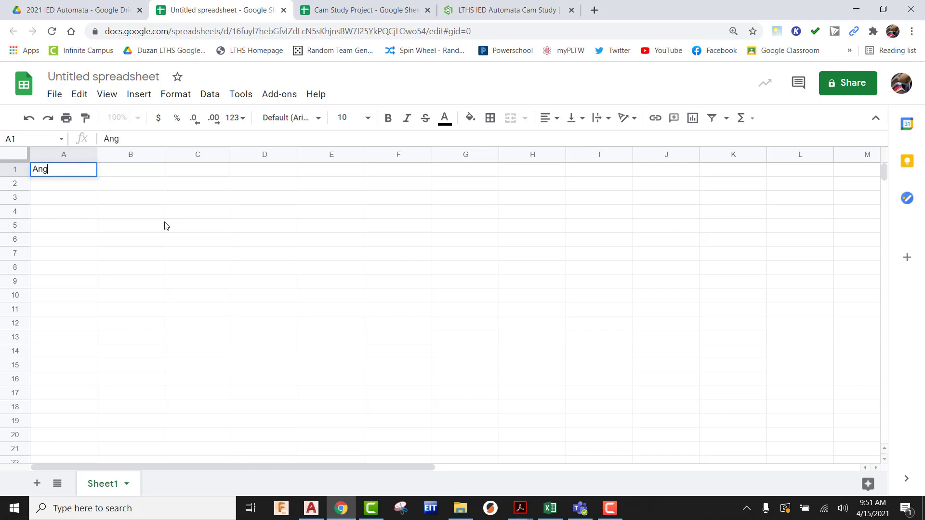
pyautogui.write('le Rotation')
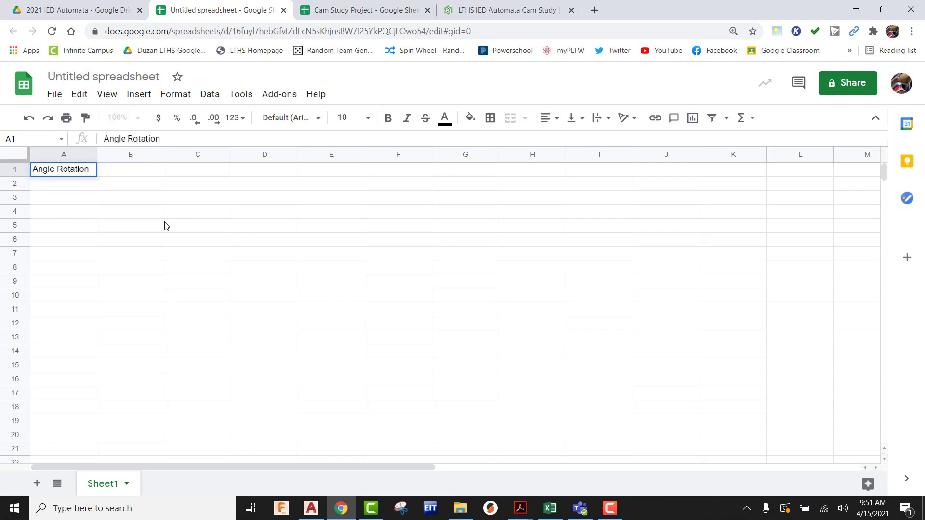
pyautogui.click(144, 173)
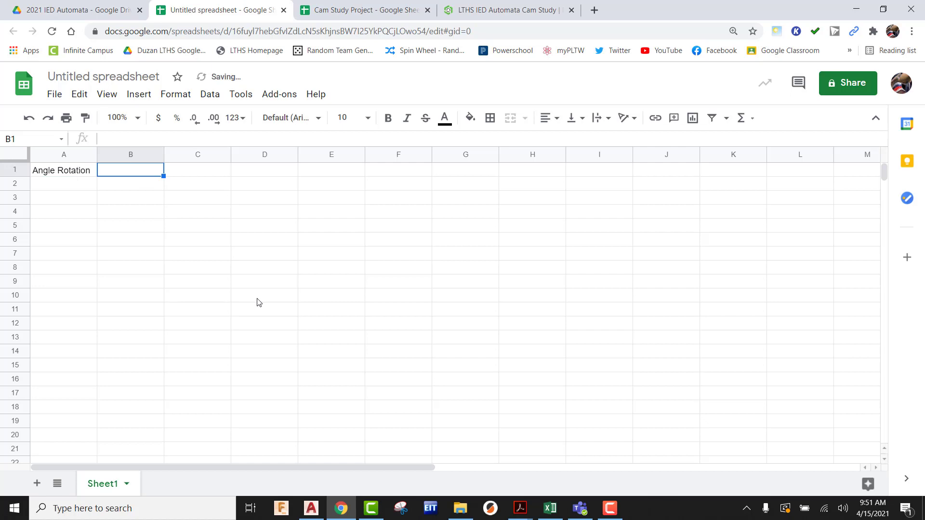
pyautogui.write('Measurement')
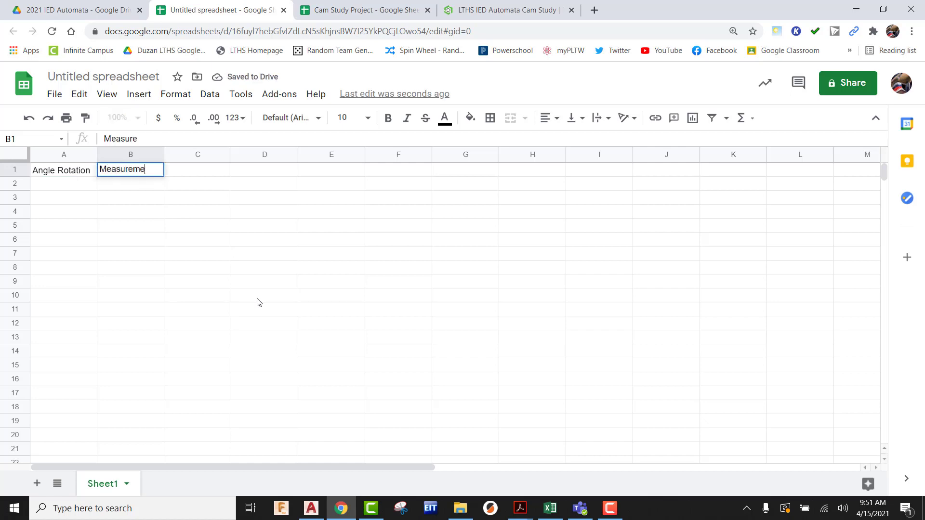
pyautogui.click(282, 282)
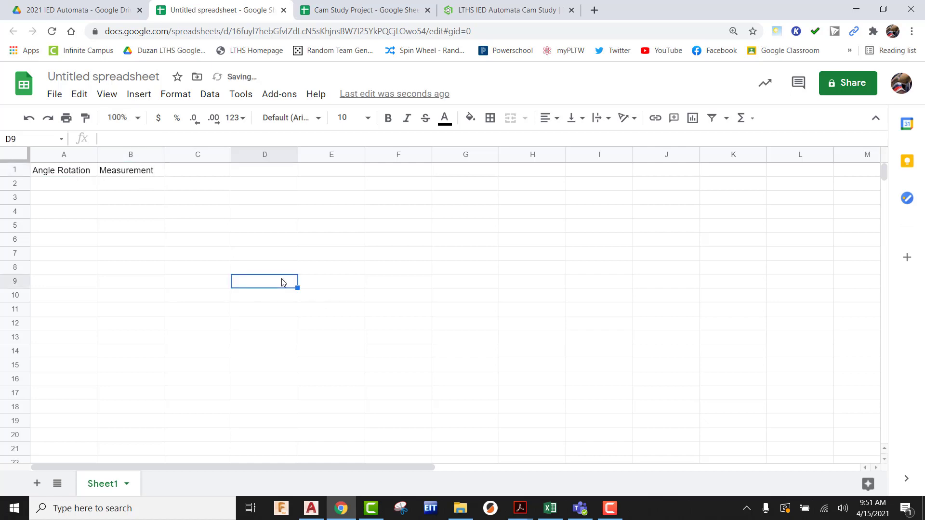
# Enter the starting angle 0 in A2 and the formula =A2+15 in A3
pyautogui.click(70, 187)
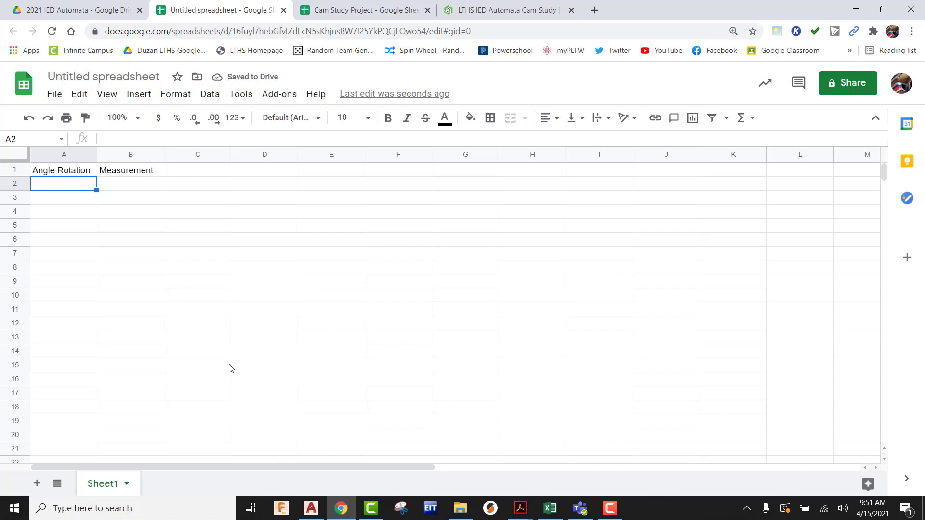
pyautogui.write('0')
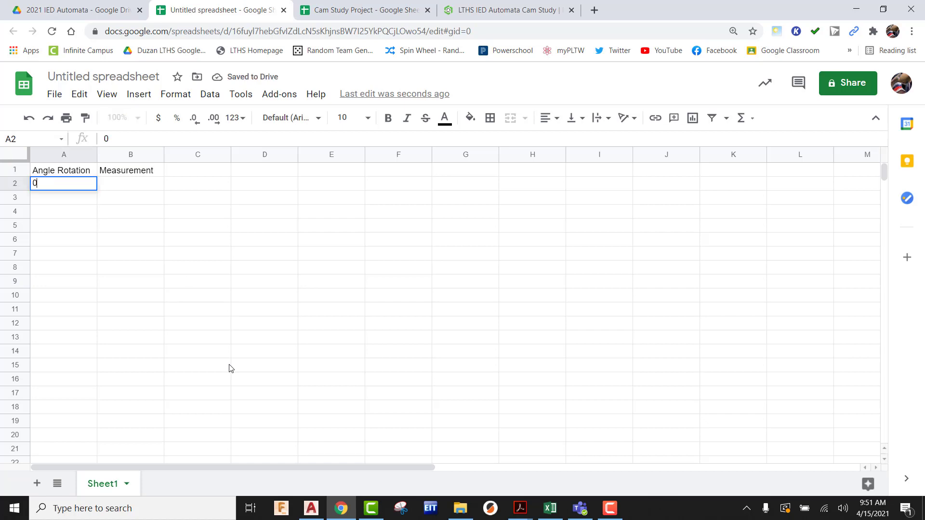
pyautogui.click(75, 202)
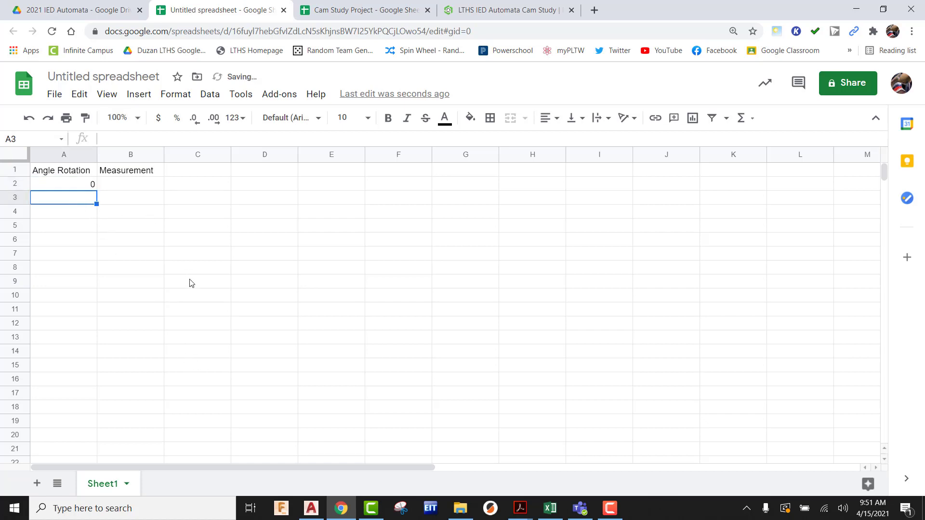
pyautogui.write('=')
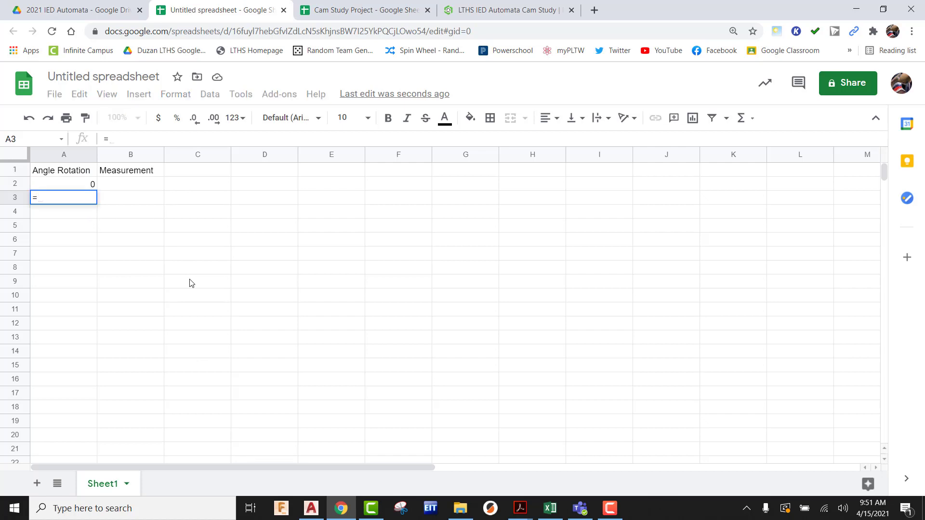
pyautogui.write('a2')
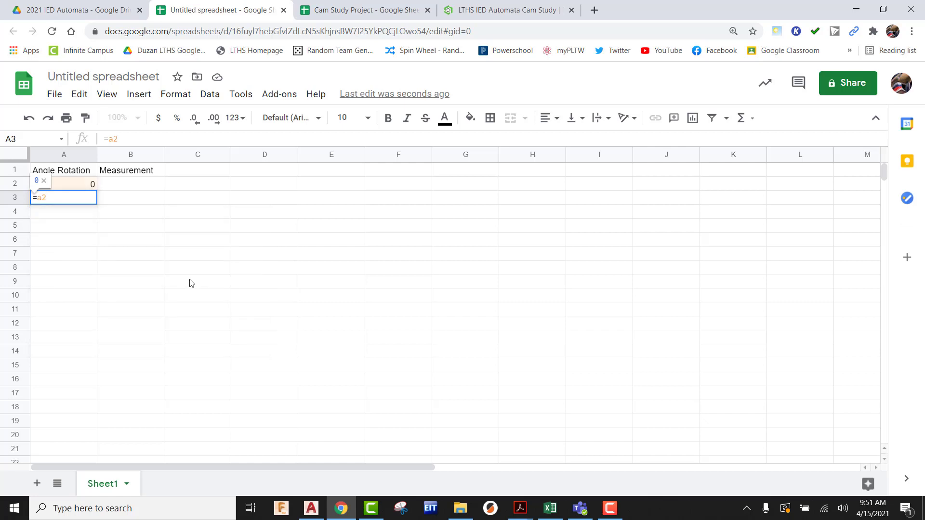
pyautogui.write('+15')
pyautogui.press('Return')
# Fill the 15-degree increment formula from A3 down column A through row 29
pyautogui.click(80, 200)
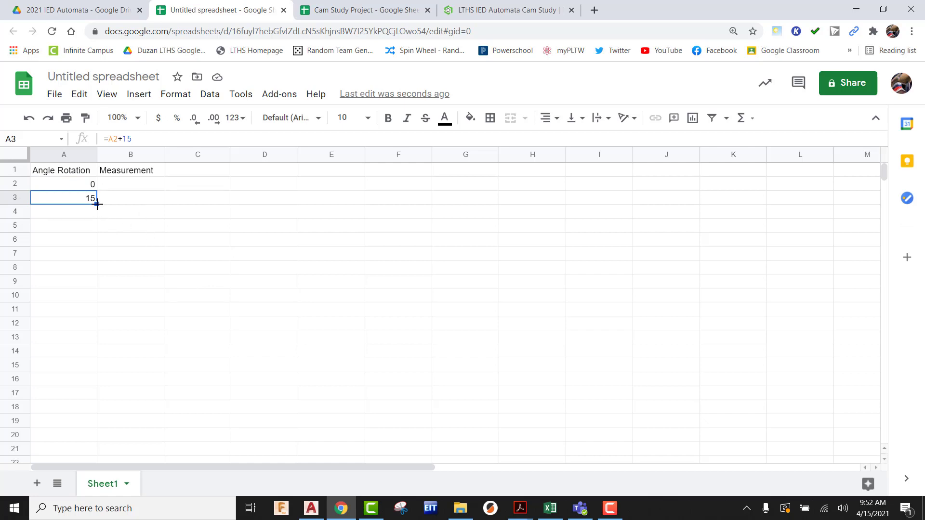
pyautogui.moveTo(97, 204); pyautogui.dragTo(82, 395)
pyautogui.scroll(-4, 128, 371)
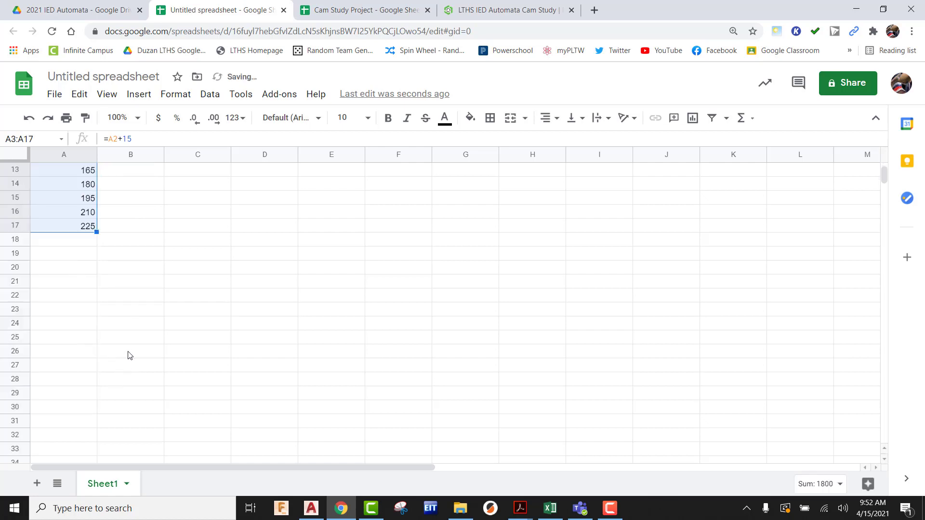
pyautogui.moveTo(97, 232); pyautogui.dragTo(96, 394)
pyautogui.scroll(-4, 127, 393)
pyautogui.scroll(4, 124, 361)
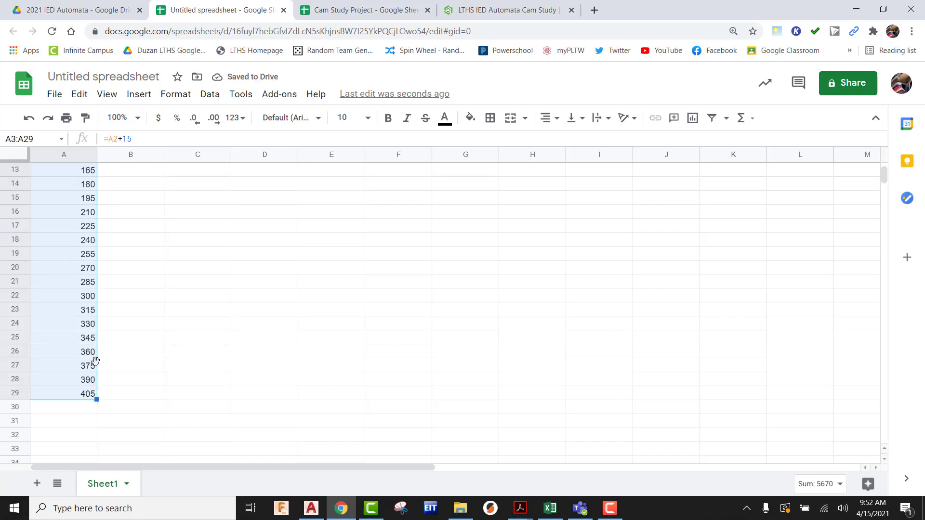
# Clear the angle values of 360 and above from cells A26 to A29
pyautogui.moveTo(95, 352); pyautogui.dragTo(90, 394)
pyautogui.press('Delete')
pyautogui.click(144, 355)
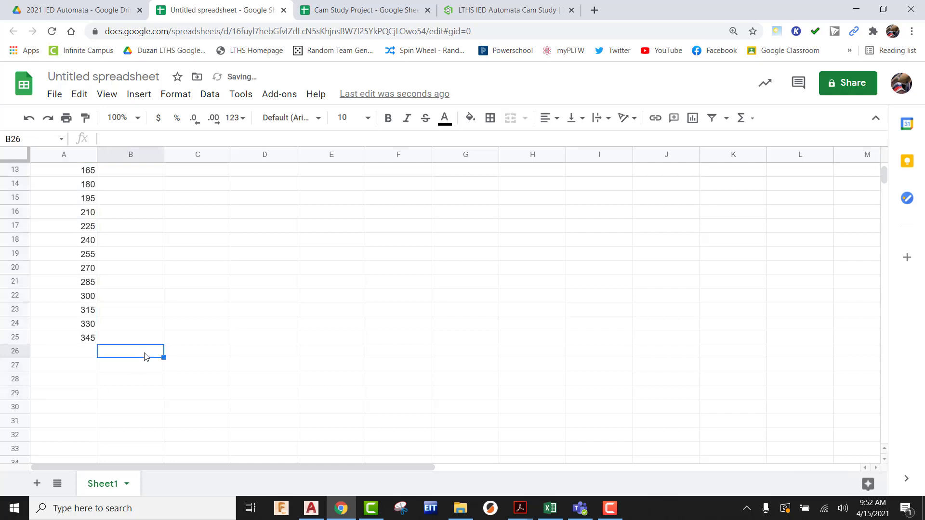
pyautogui.scroll(4, 249, 336)
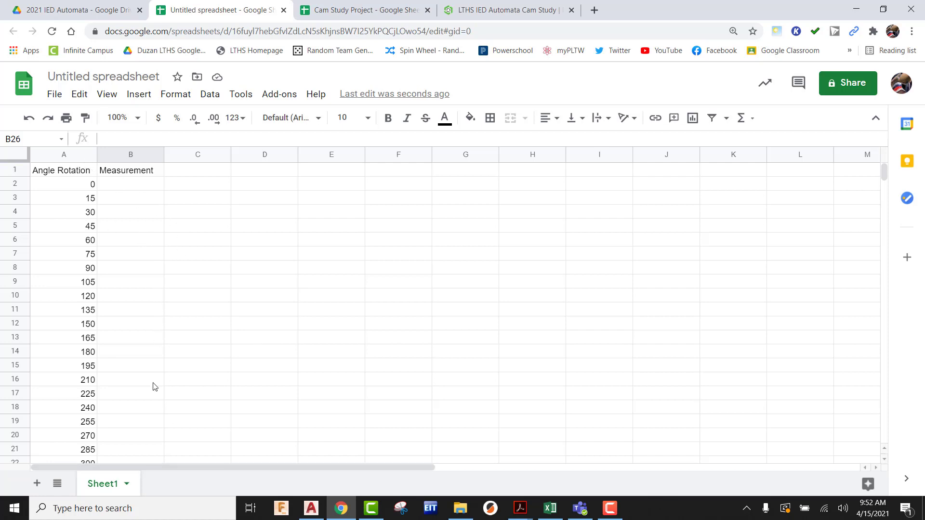
# Rename the sheet Sheet1 as Eccentric Cam-First Last
pyautogui.rightClick(105, 487)
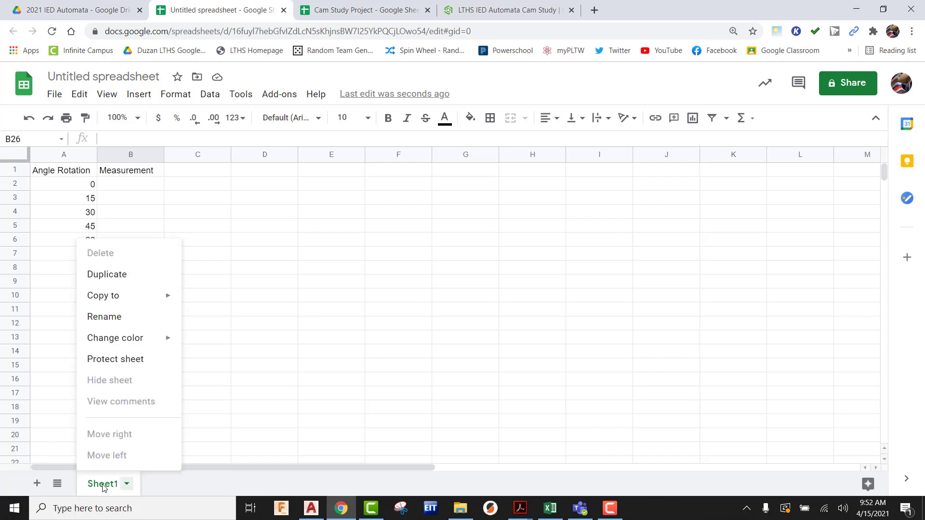
pyautogui.click(122, 325)
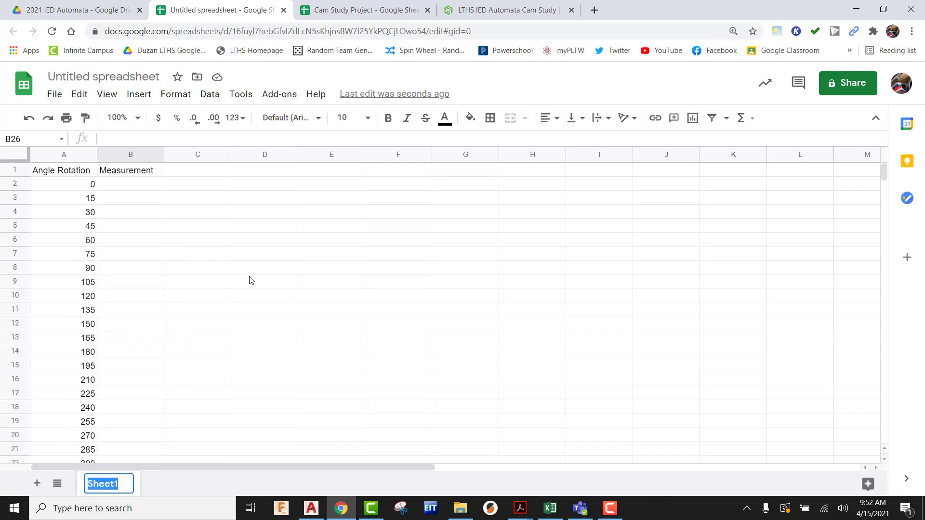
pyautogui.write('Eccentric ')
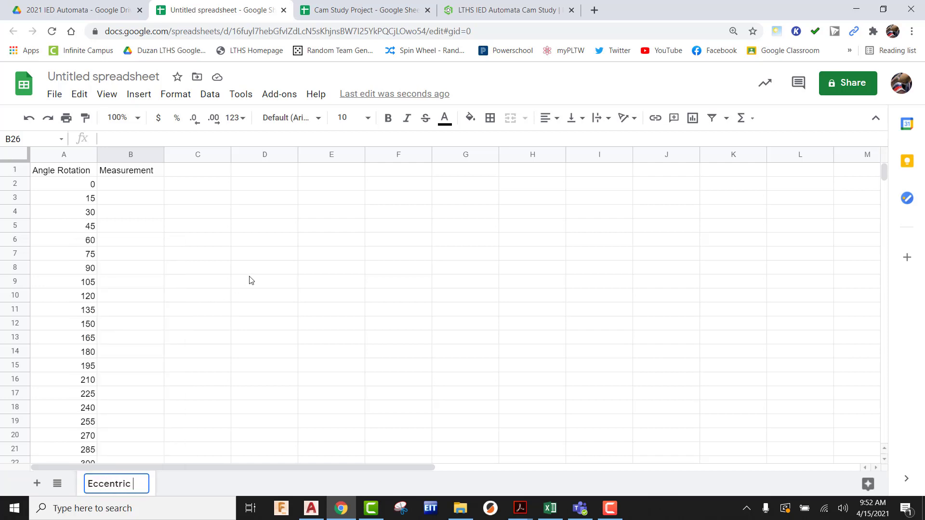
pyautogui.write('Cam-')
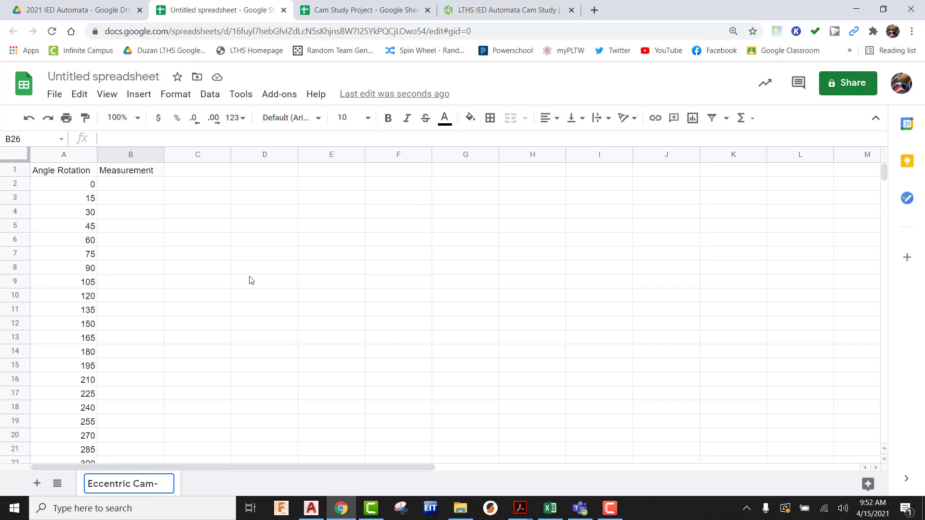
pyautogui.write('First Last')
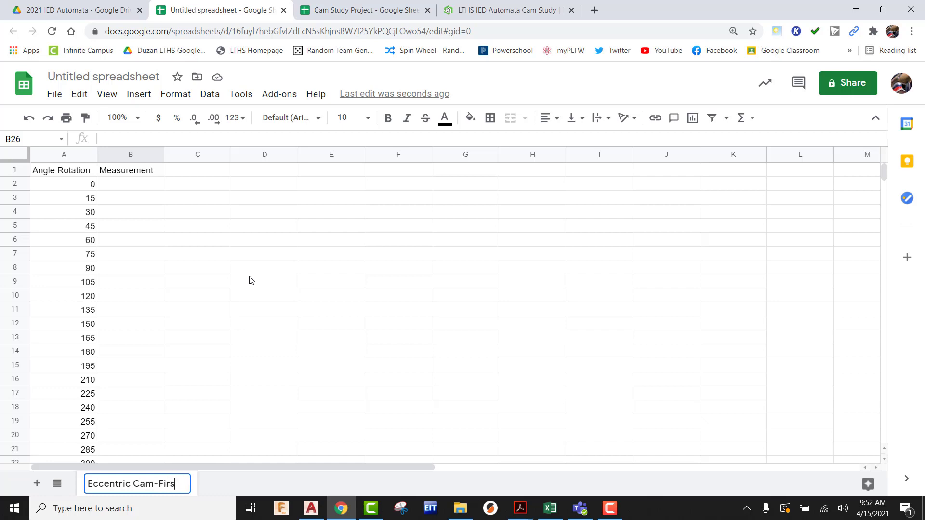
pyautogui.click(250, 295)
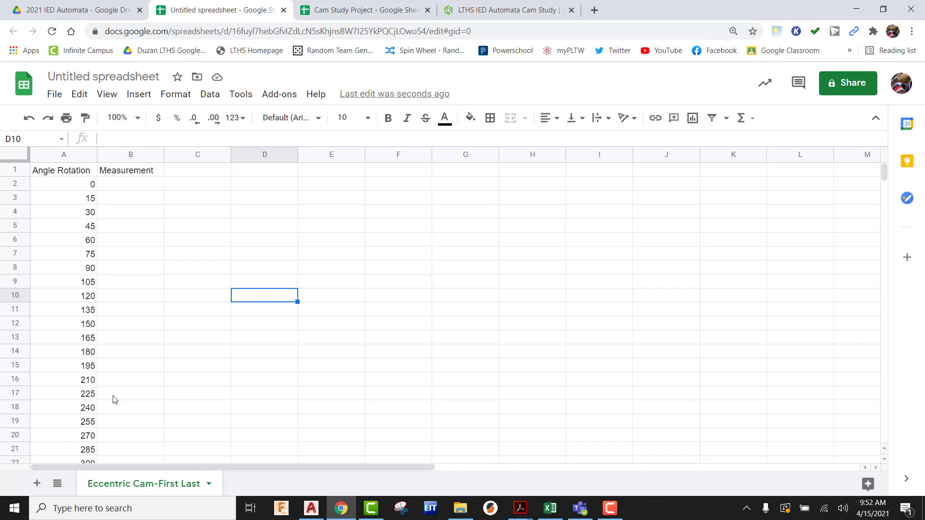
# Duplicate the Eccentric Cam-First Last sheet and rename the copy Pear Cam-First Last
pyautogui.rightClick(142, 480)
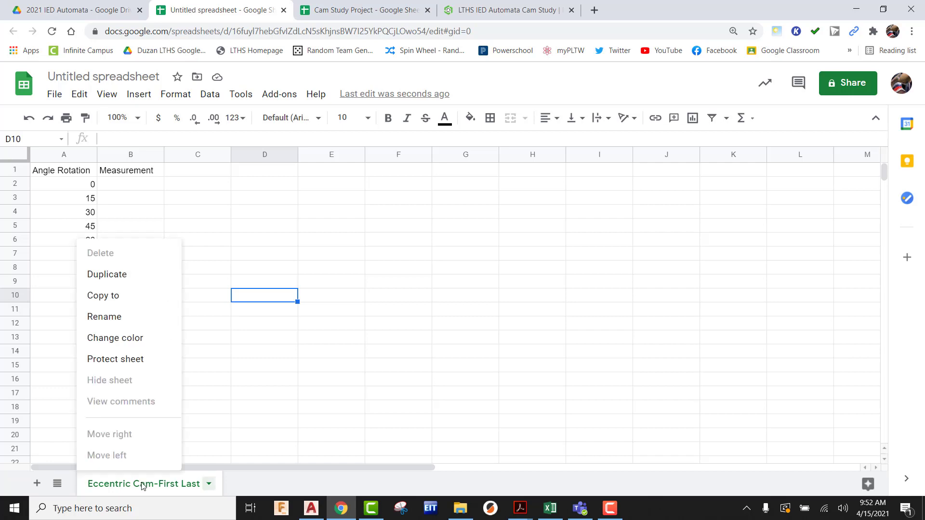
pyautogui.click(116, 276)
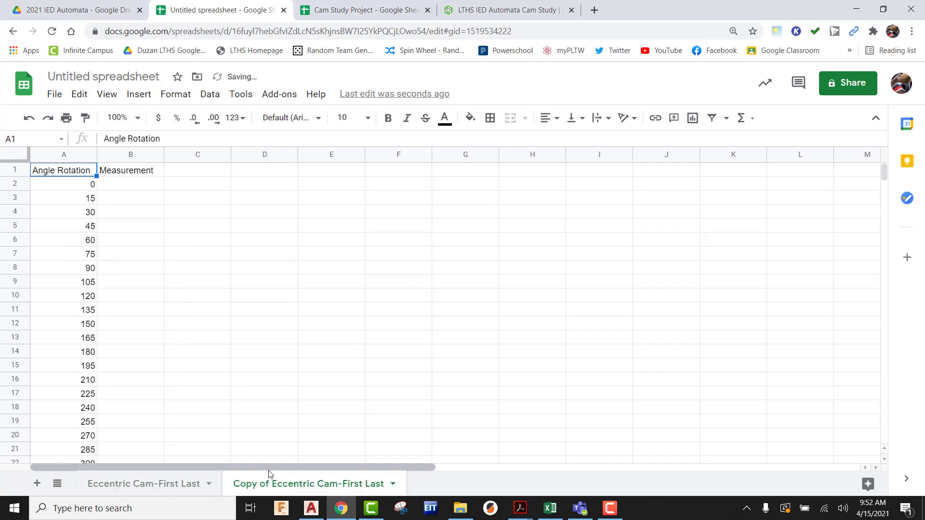
pyautogui.rightClick(273, 488)
pyautogui.click(258, 316)
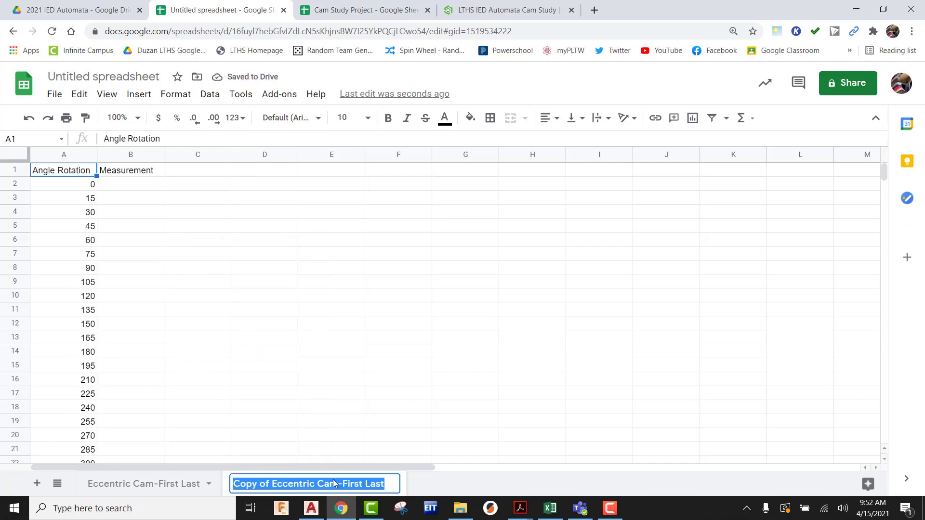
pyautogui.click(272, 487)
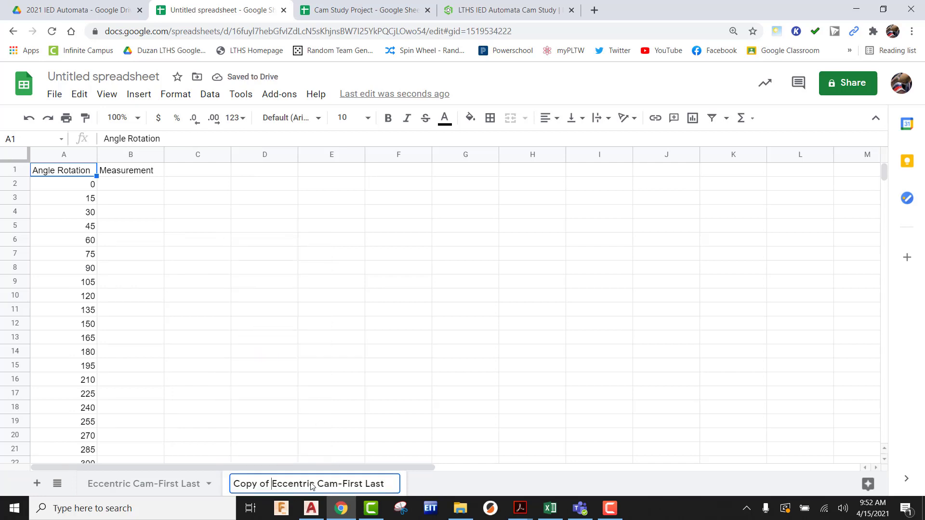
pyautogui.moveTo(313, 487); pyautogui.dragTo(233, 485)
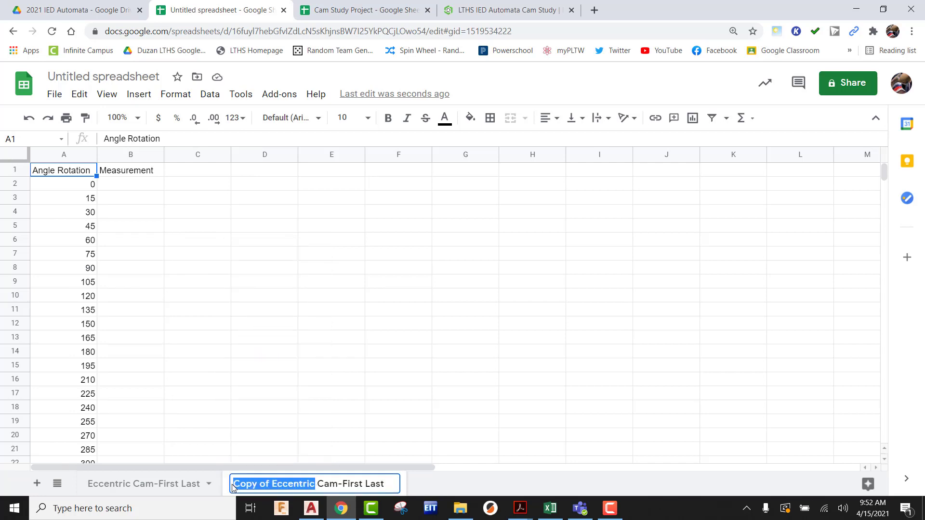
pyautogui.write('Pear')
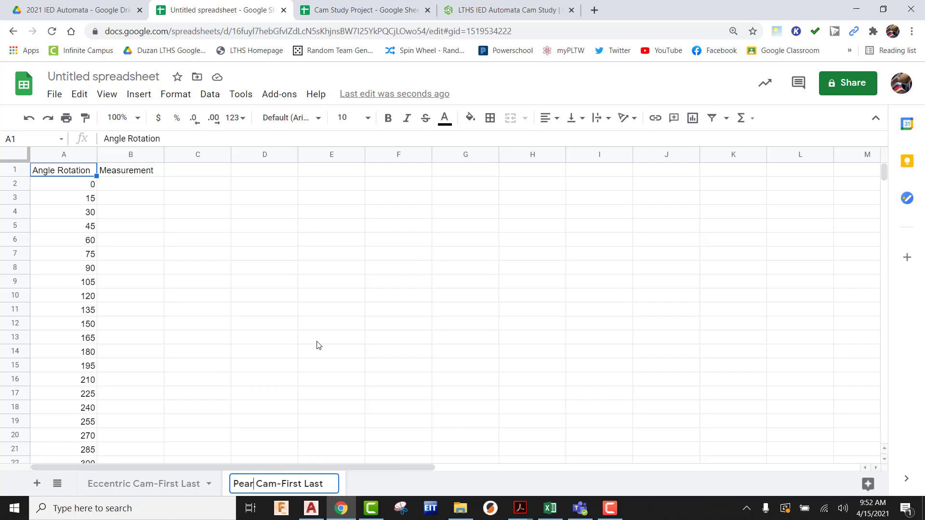
pyautogui.click(371, 354)
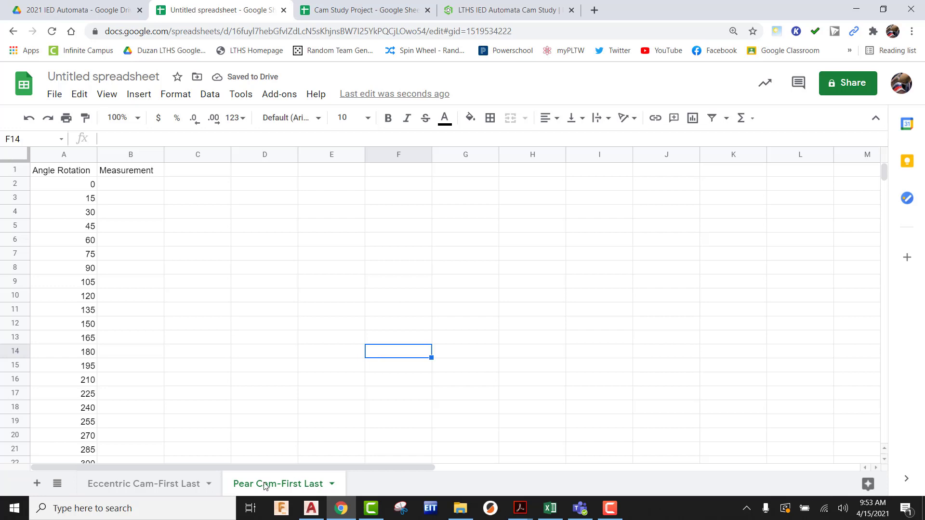
# Duplicate the Pear Cam-First Last sheet and rename the copy Hexagon Cam-First Last
pyautogui.rightClick(279, 483)
pyautogui.click(258, 278)
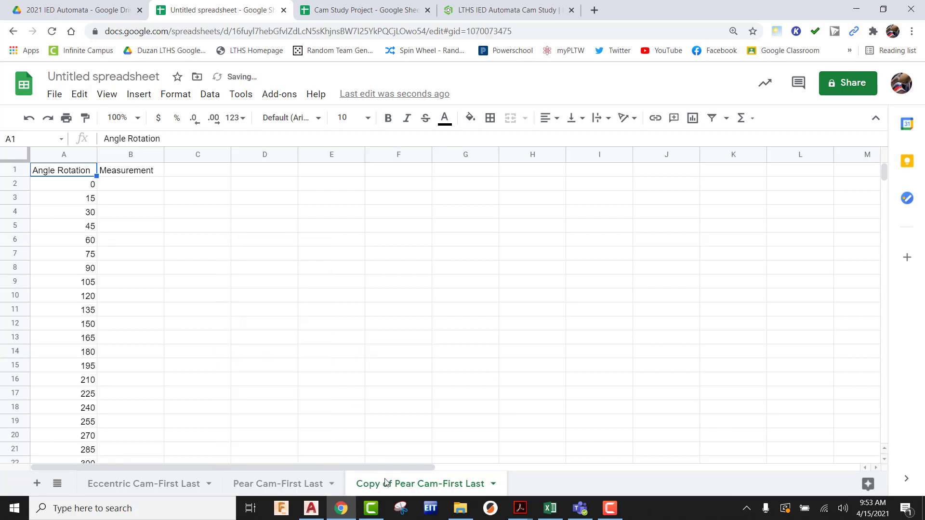
pyautogui.rightClick(391, 484)
pyautogui.click(380, 317)
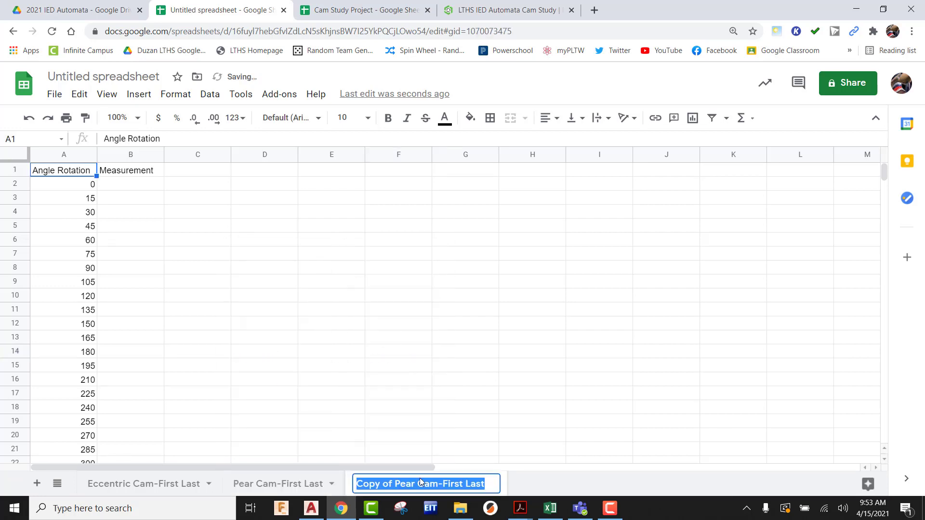
pyautogui.click(411, 484)
pyautogui.moveTo(417, 483); pyautogui.dragTo(358, 484)
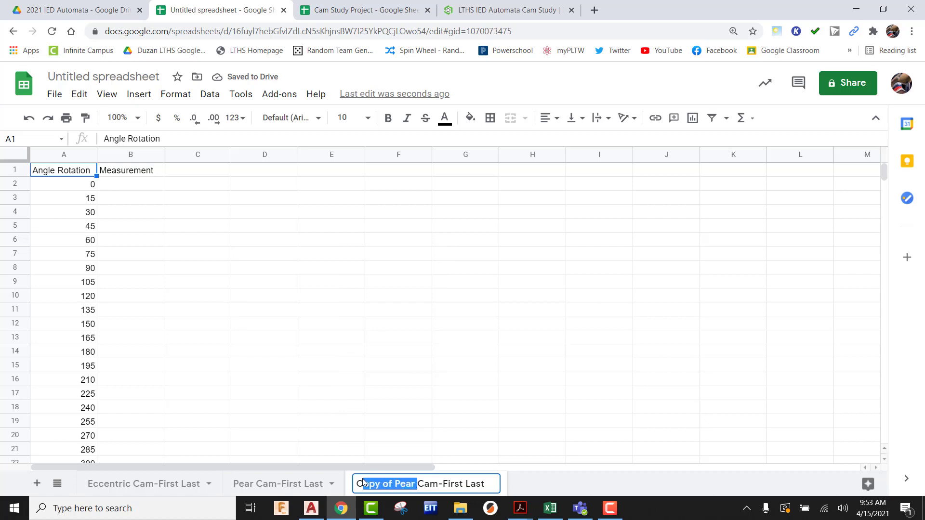
pyautogui.write('Hexagon')
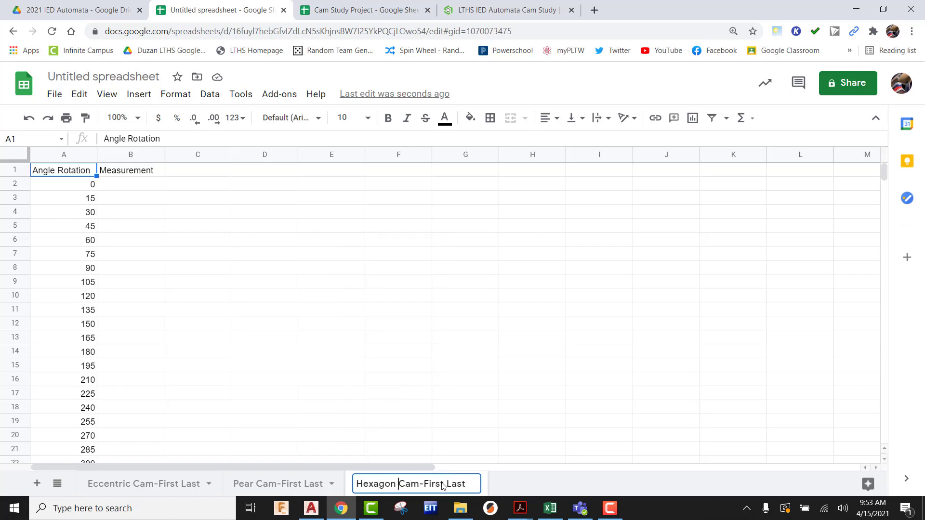
pyautogui.click(455, 393)
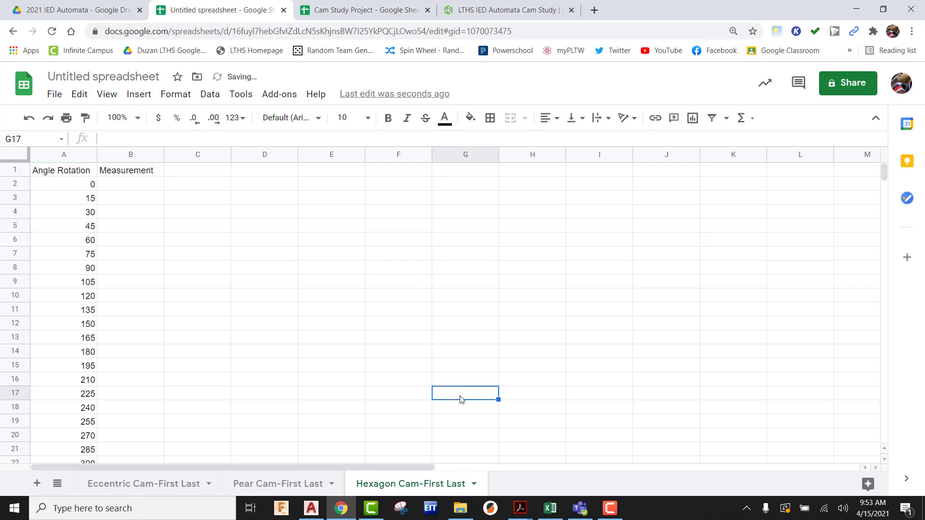
# Duplicate the Hexagon Cam-First Last sheet and rename the copy Snail Cam-First Last
pyautogui.rightClick(412, 484)
pyautogui.click(383, 285)
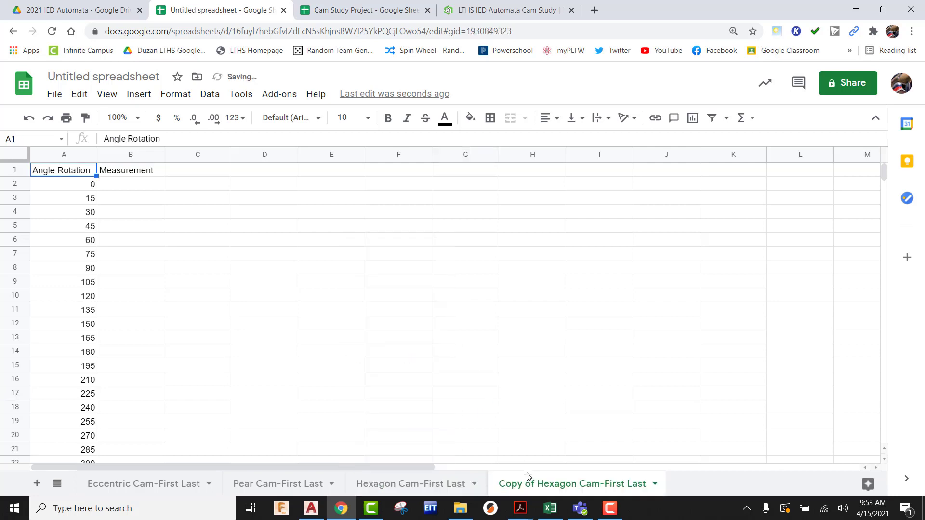
pyautogui.rightClick(530, 483)
pyautogui.click(530, 326)
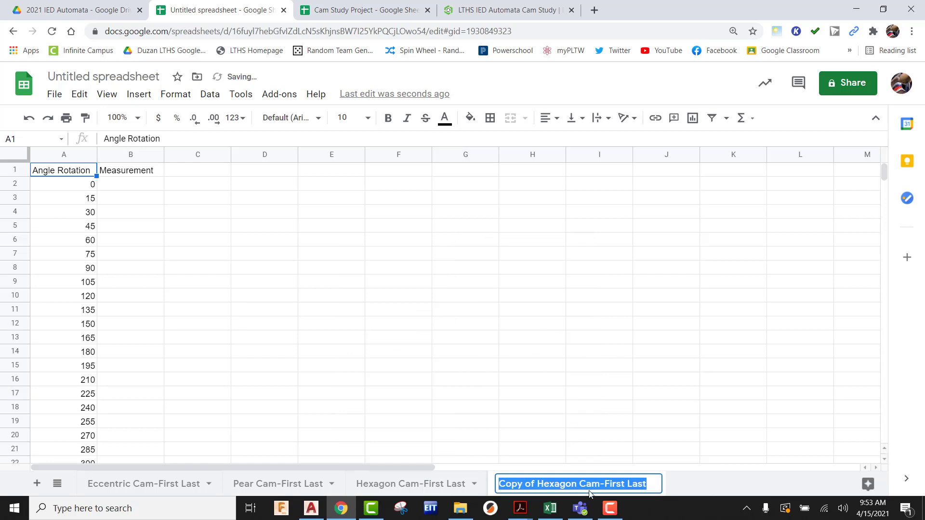
pyautogui.click(579, 484)
pyautogui.moveTo(577, 484); pyautogui.dragTo(566, 417)
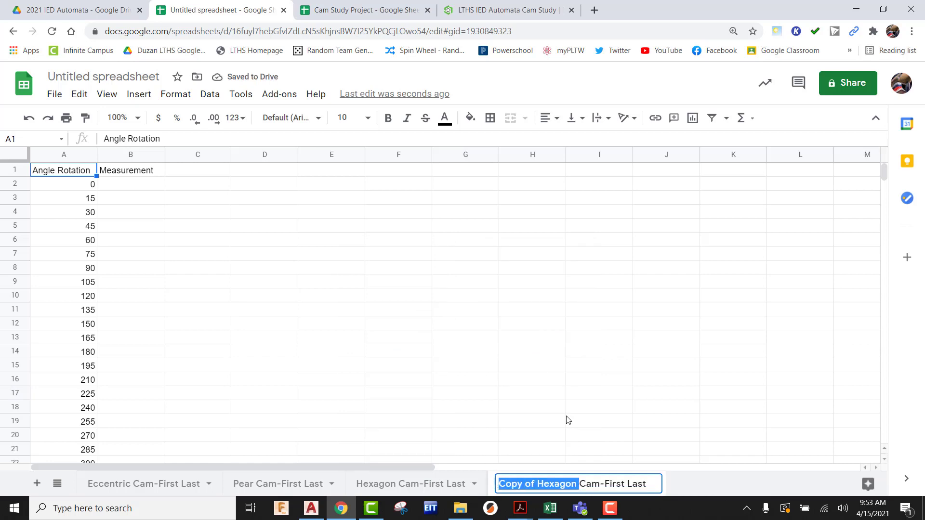
pyautogui.write('Snail')
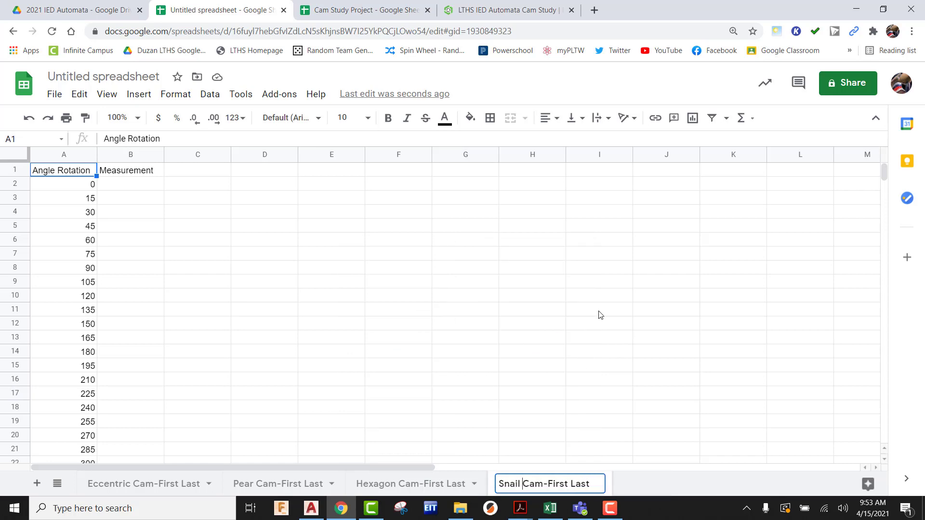
pyautogui.click(558, 381)
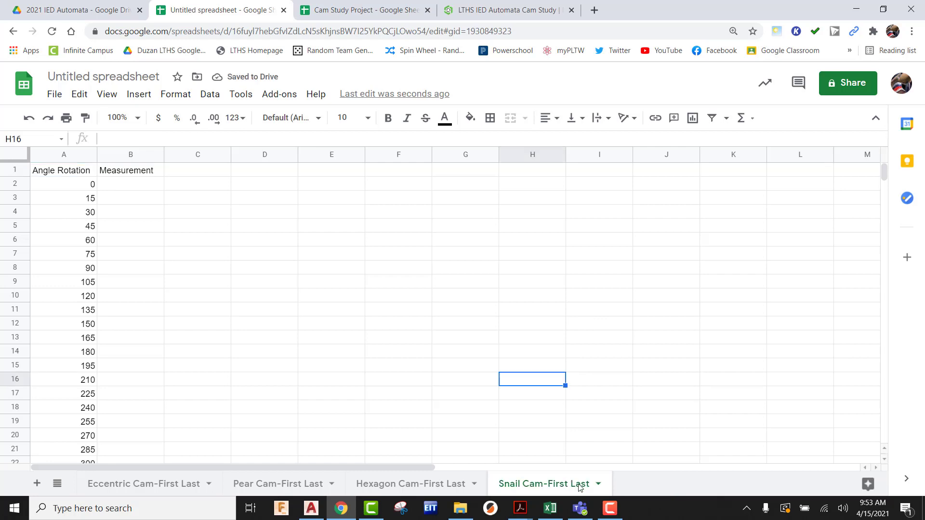
# Check the hexagon and pear cam sheets and return to the Eccentric Cam-First Last sheet
pyautogui.click(398, 484)
pyautogui.click(279, 483)
pyautogui.click(160, 482)
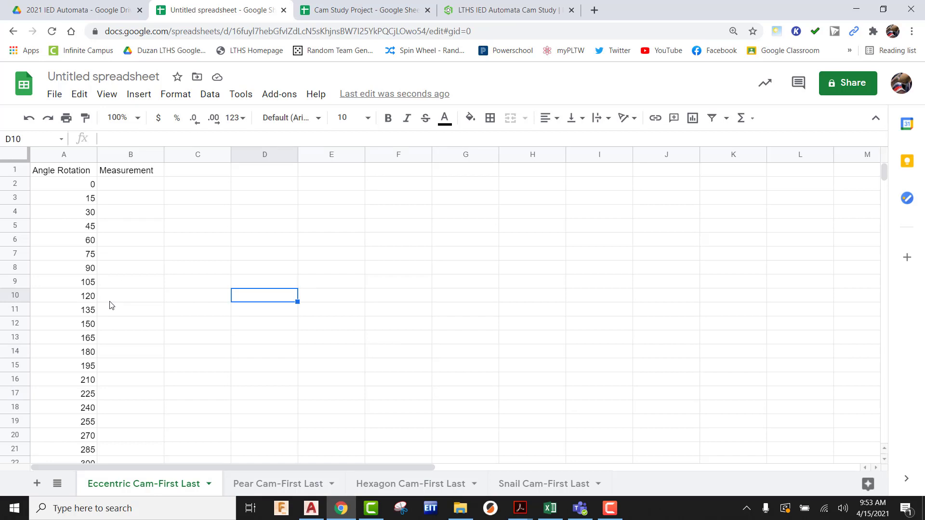
# Switch to the Onshape cam study and examine the cams and followers in the Pear-Eccentric and Hexagon-Snail assemblies
pyautogui.click(484, 12)
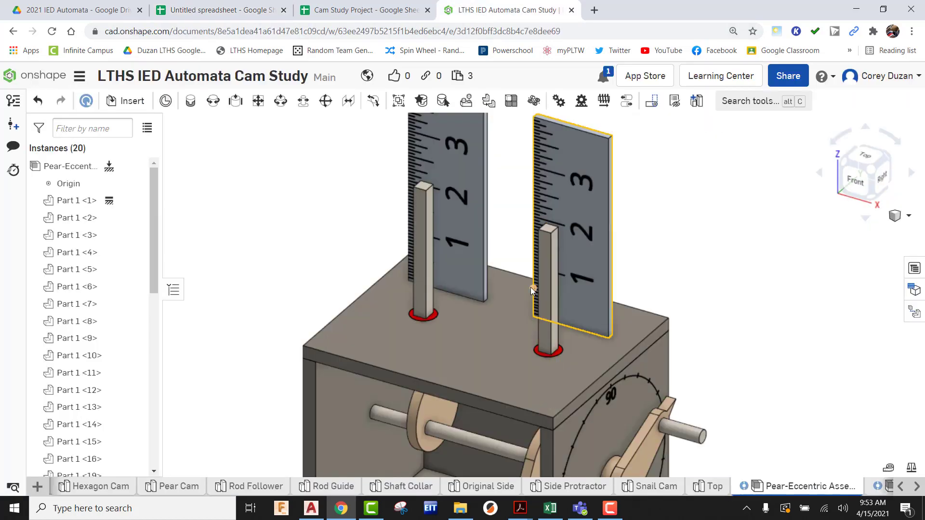
pyautogui.scroll(-5, 452, 211)
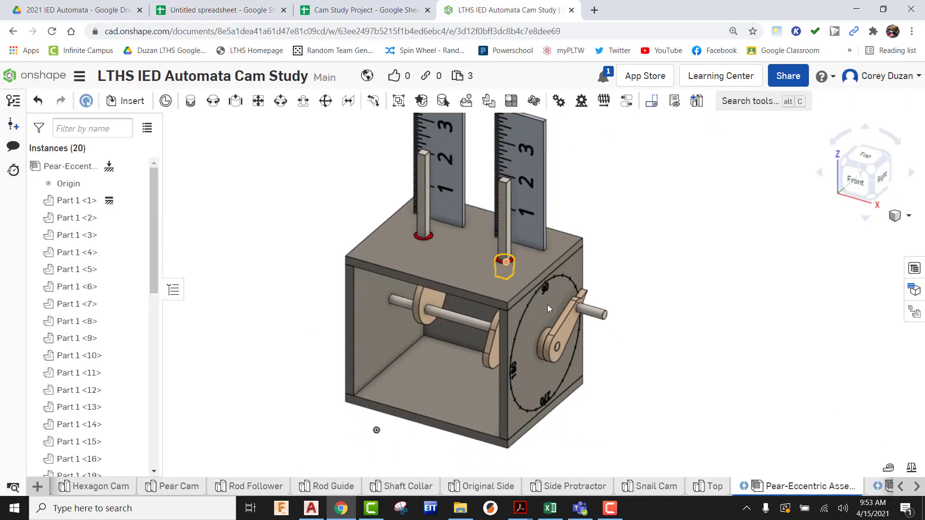
pyautogui.moveTo(547, 304); pyautogui.dragTo(665, 281, button='right')
pyautogui.scroll(5, 541, 346)
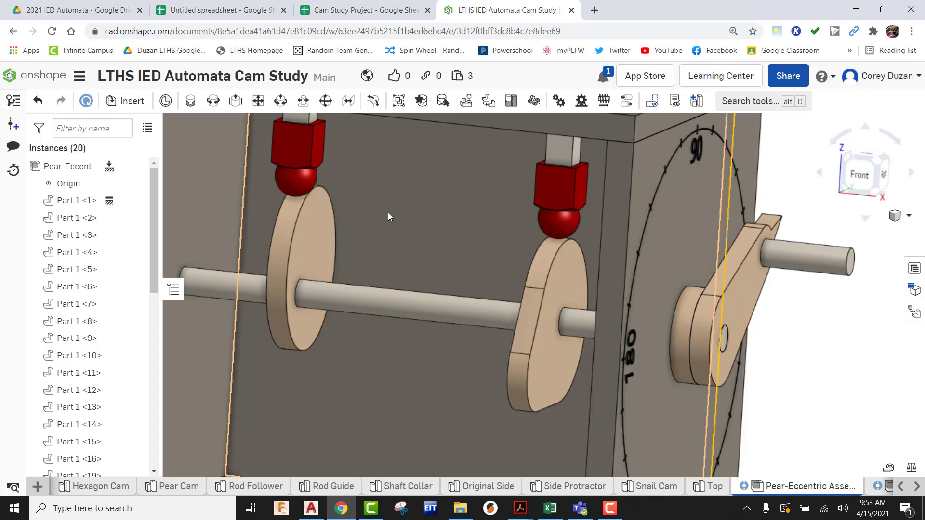
pyautogui.scroll(-5, 320, 225)
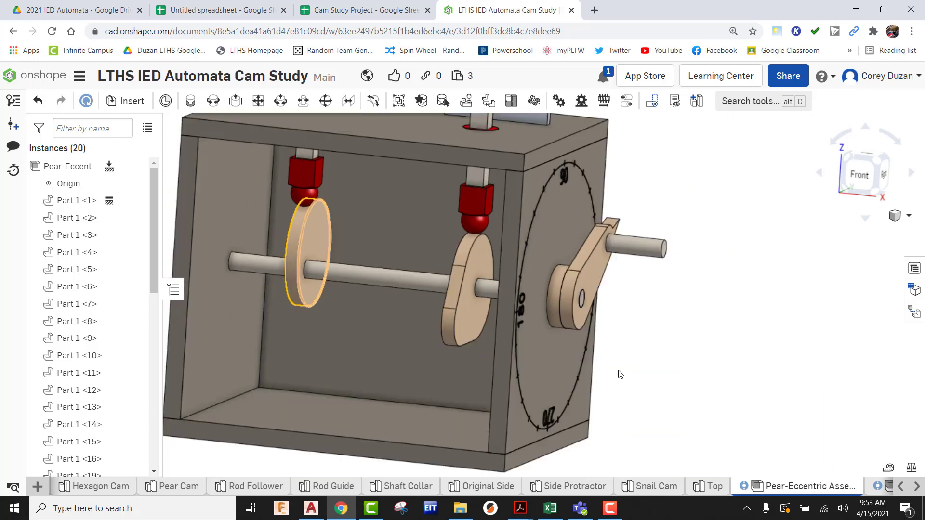
pyautogui.click(877, 487)
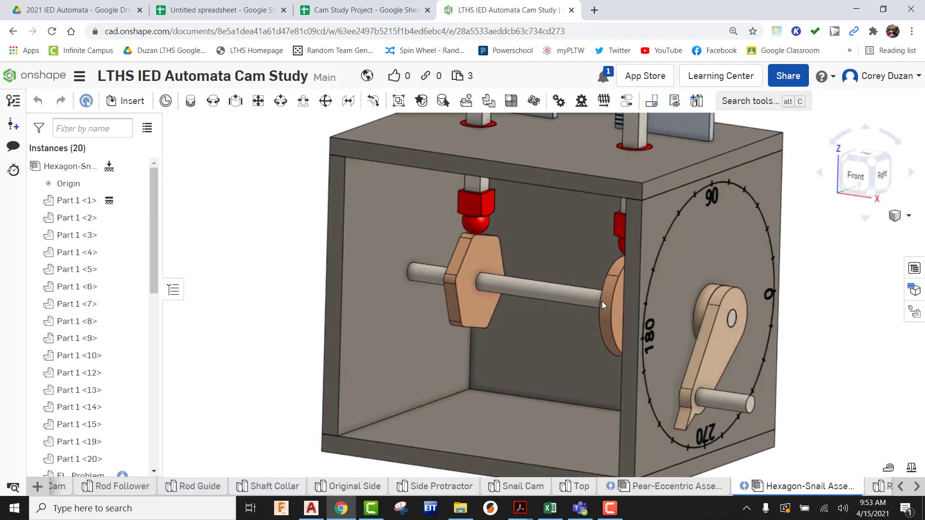
pyautogui.moveTo(615, 278); pyautogui.dragTo(644, 326, button='right')
pyautogui.scroll(-4, 626, 293)
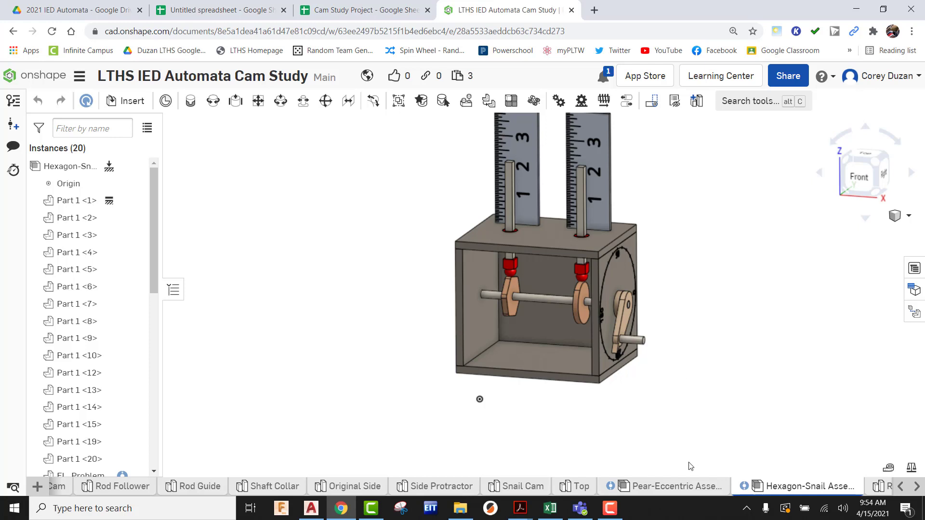
# In the Pear-Eccentric assembly, rotate the crank until its pointer lines up with the 0 mark on the side protractor
pyautogui.click(680, 487)
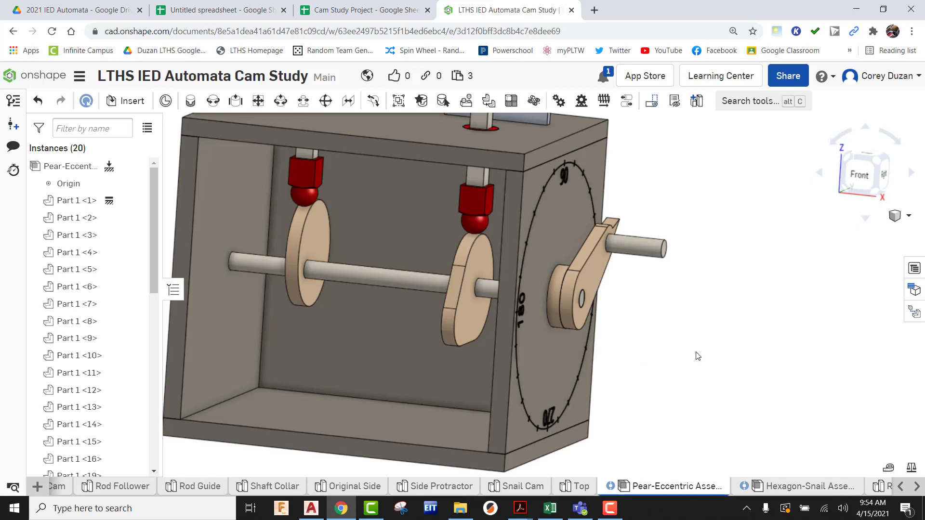
pyautogui.scroll(-5, 696, 356)
pyautogui.scroll(5, 539, 334)
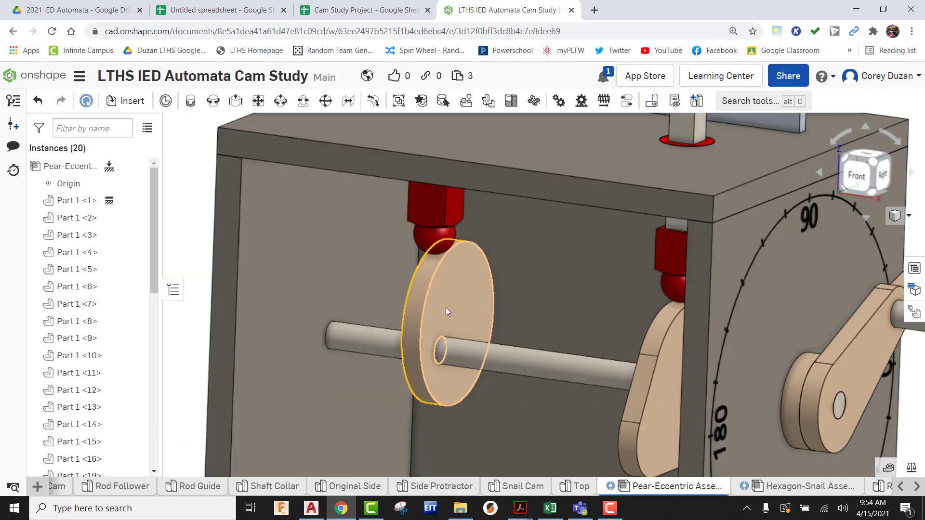
pyautogui.scroll(-5, 447, 311)
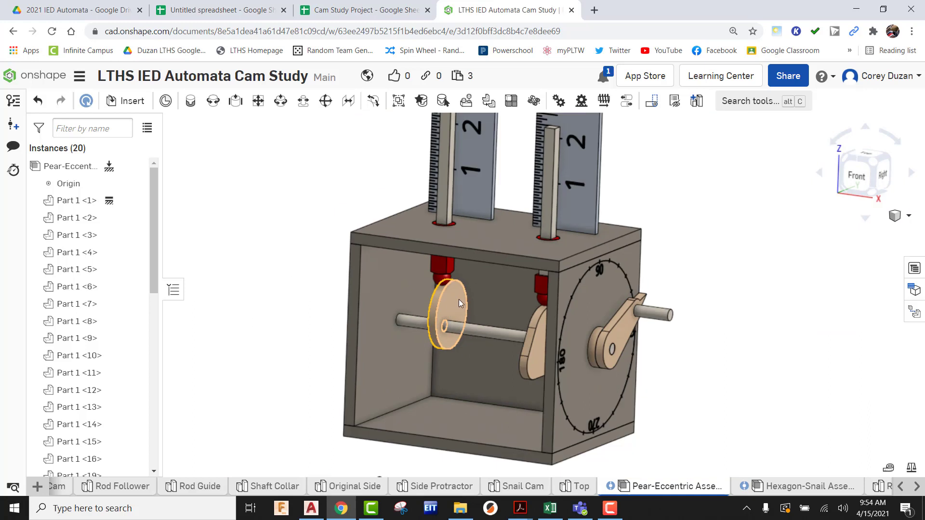
pyautogui.click(884, 175)
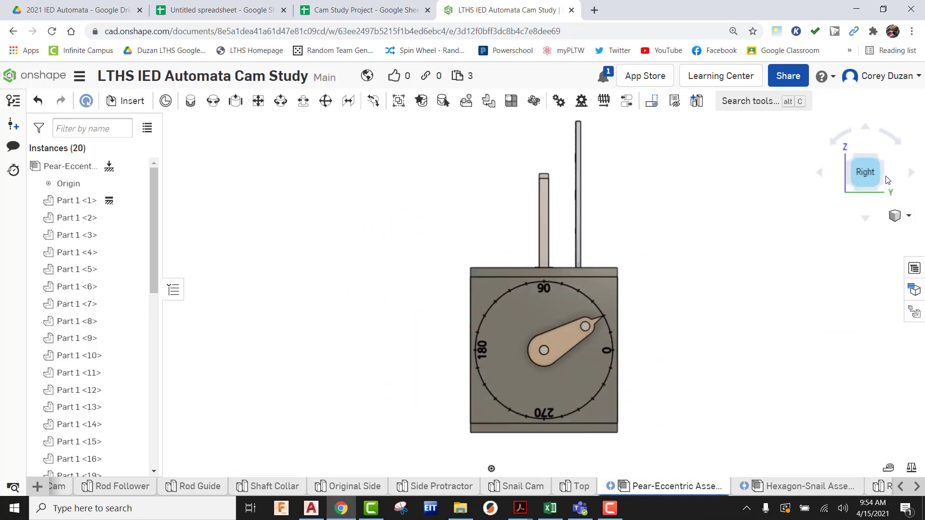
pyautogui.scroll(5, 656, 372)
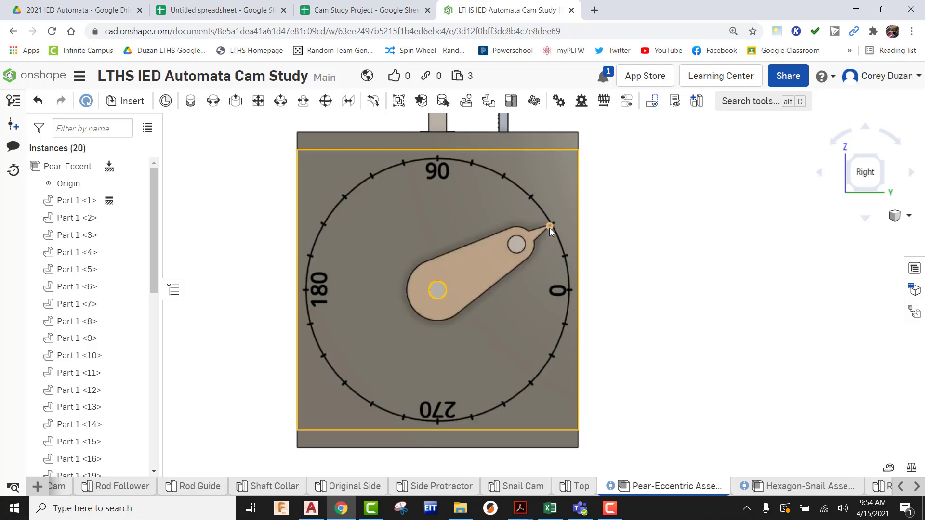
pyautogui.click(256, 11)
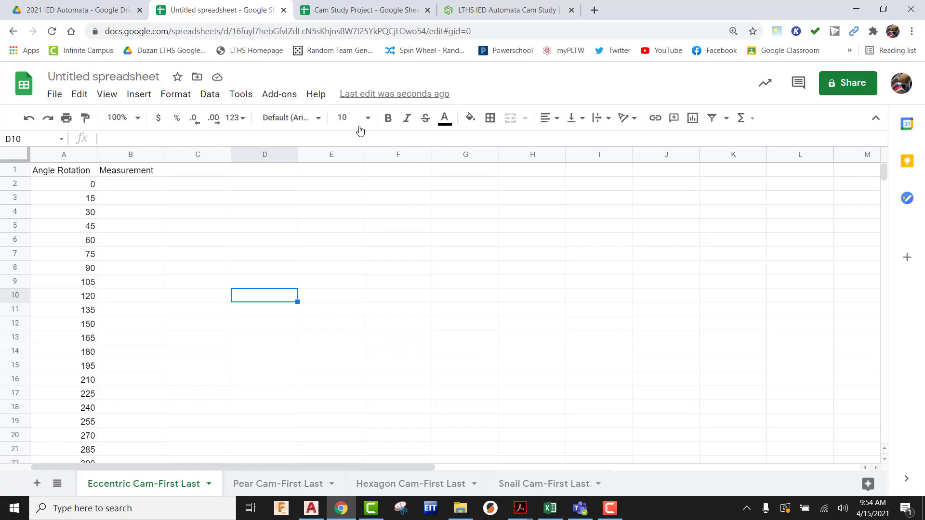
pyautogui.click(496, 11)
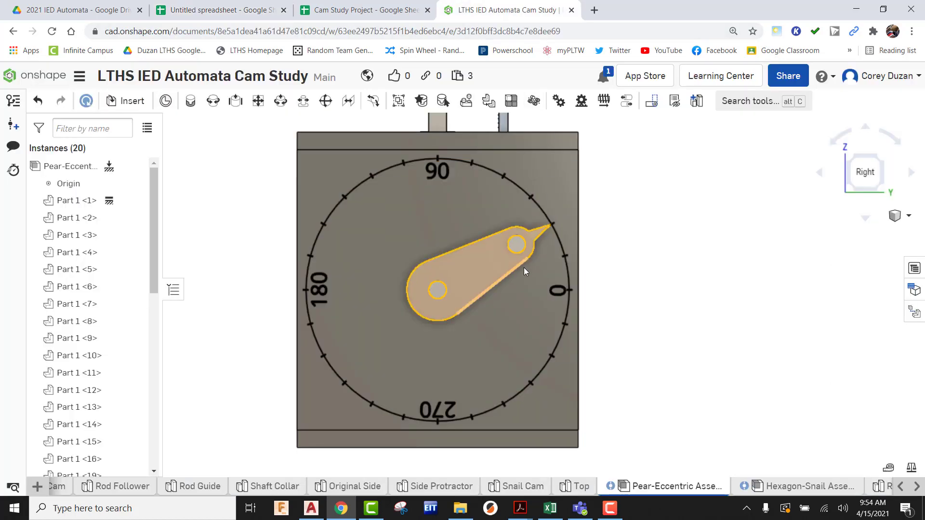
pyautogui.scroll(3, 523, 268)
pyautogui.moveTo(478, 249); pyautogui.dragTo(490, 322)
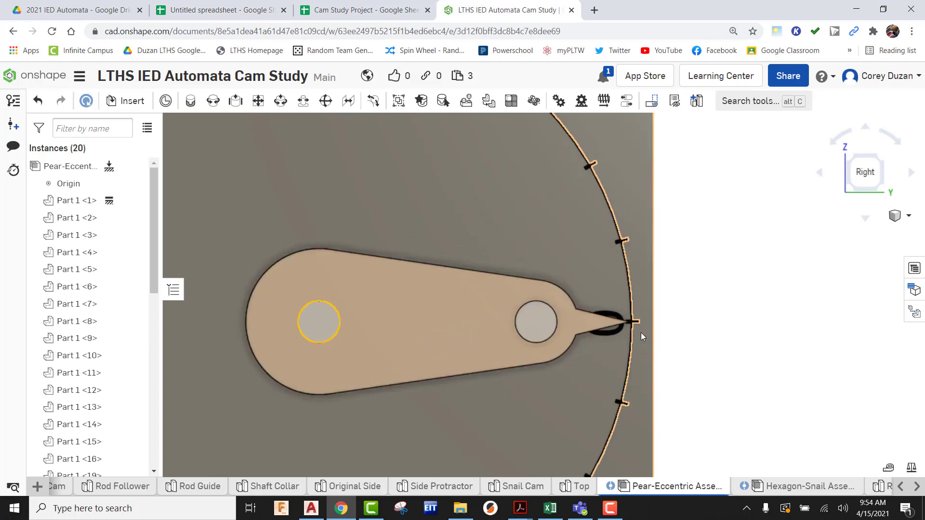
pyautogui.scroll(-3, 758, 316)
pyautogui.scroll(-2, 758, 316)
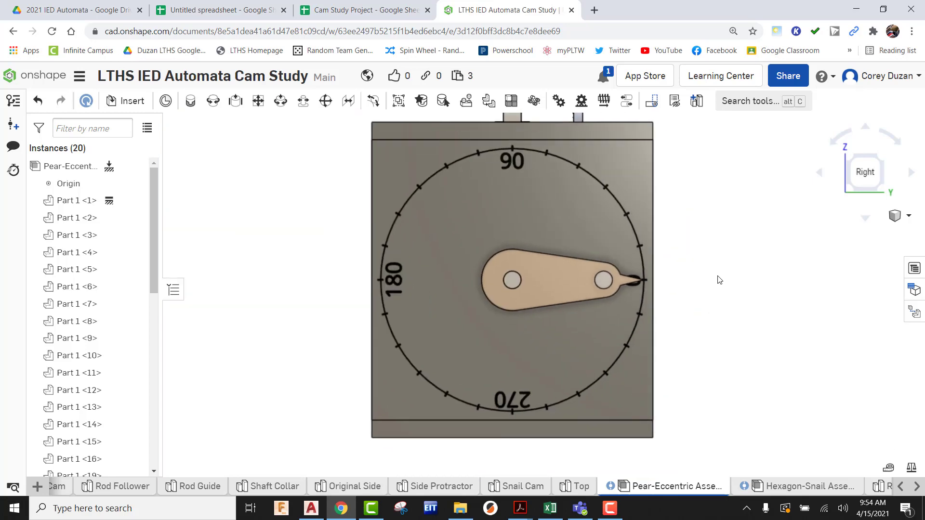
# Measure the parallel distance from the box's top face to the top face of the eccentric cam's follower rod
pyautogui.click(852, 159)
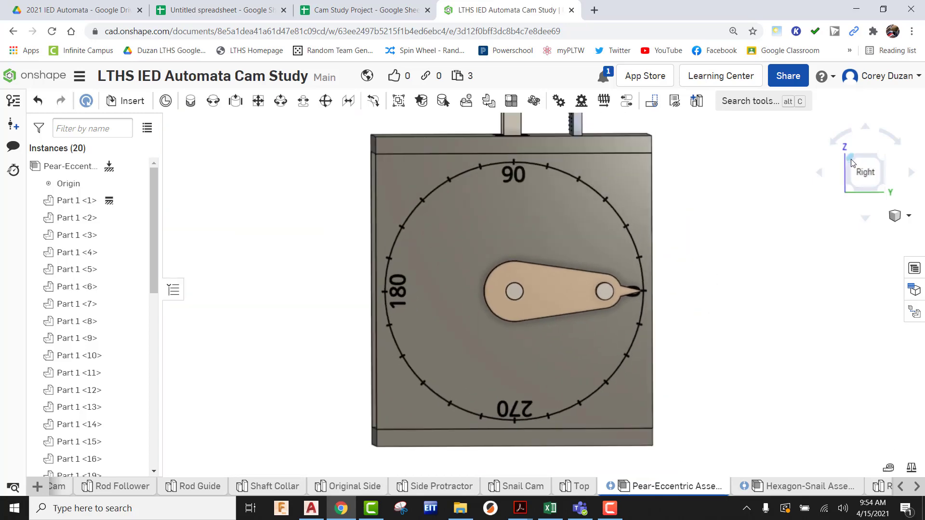
pyautogui.scroll(5, 525, 335)
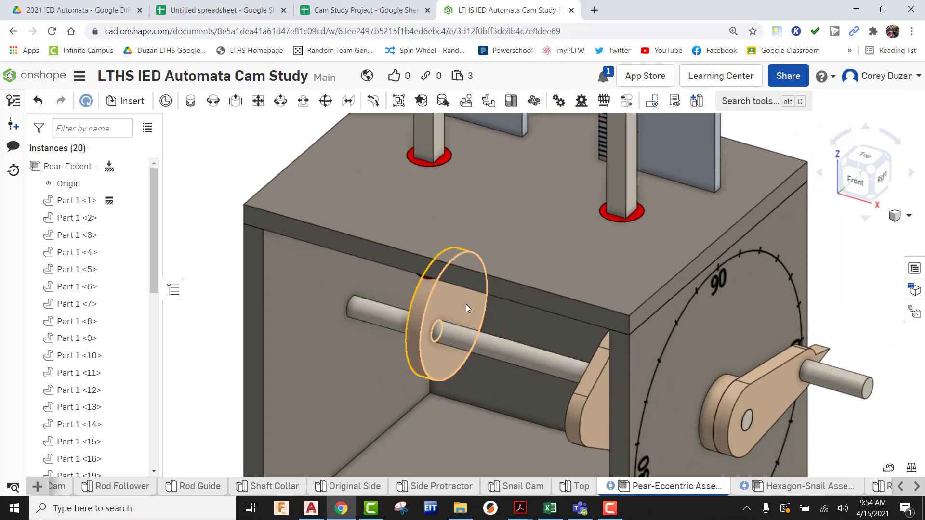
pyautogui.scroll(-5, 466, 304)
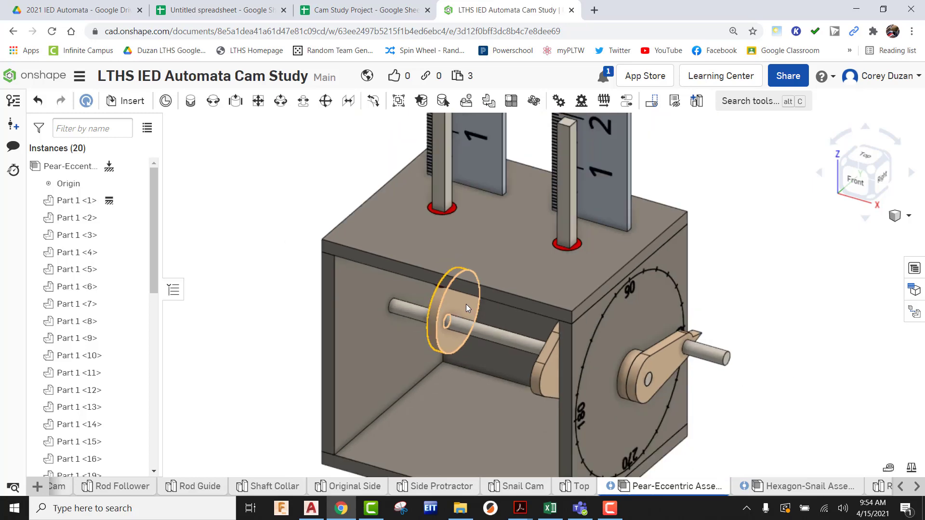
pyautogui.scroll(5, 463, 275)
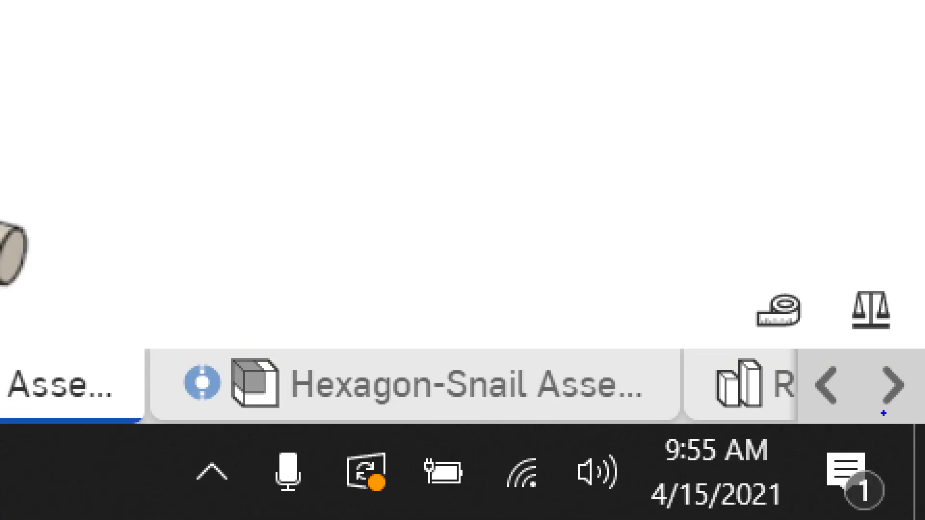
pyautogui.moveTo(694, 302)
pyautogui.mouseDown()
pyautogui.moveTo(839, 309)
pyautogui.moveTo(703, 328)
pyautogui.moveTo(712, 343)
pyautogui.mouseUp()
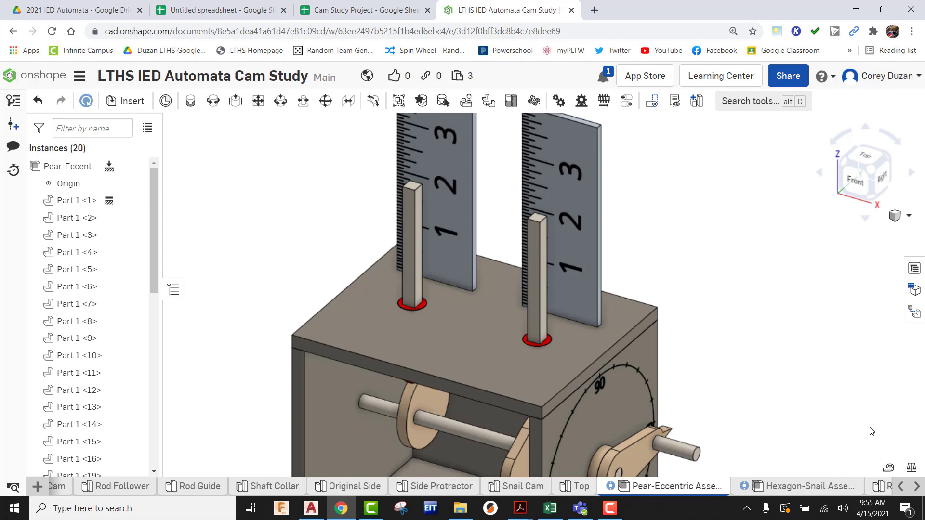
pyautogui.click(887, 467)
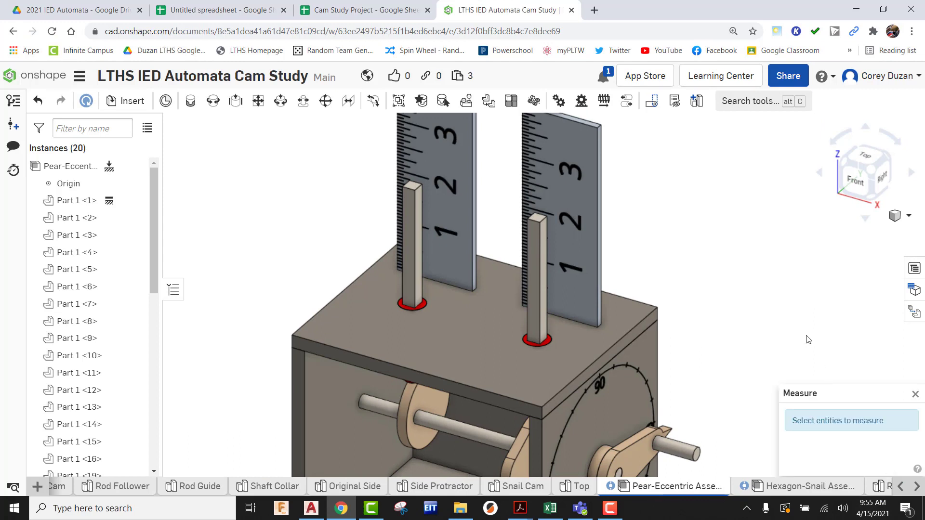
pyautogui.click(440, 333)
pyautogui.scroll(5, 411, 185)
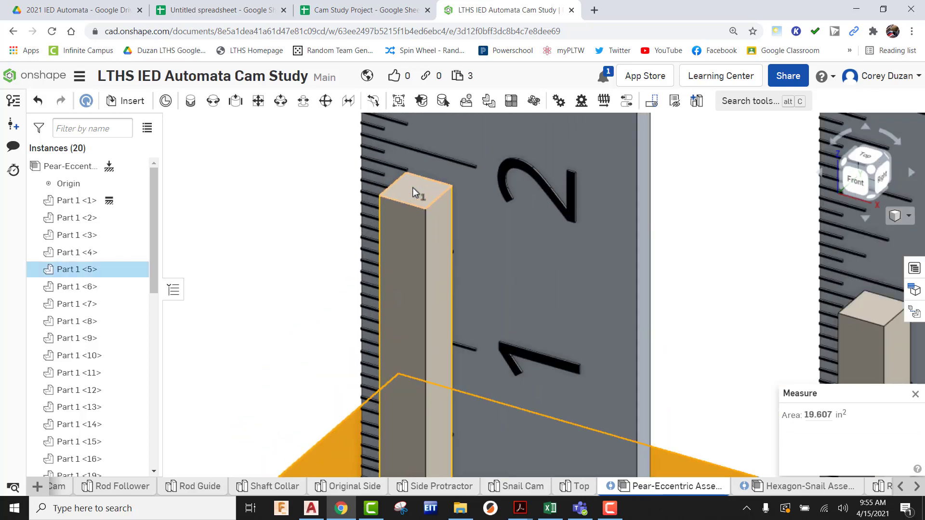
pyautogui.click(407, 186)
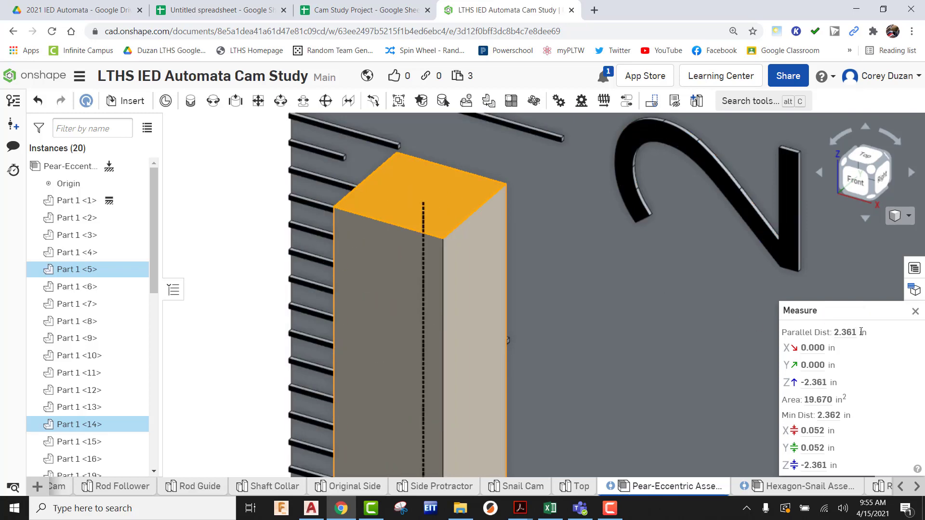
pyautogui.scroll(-6, 631, 264)
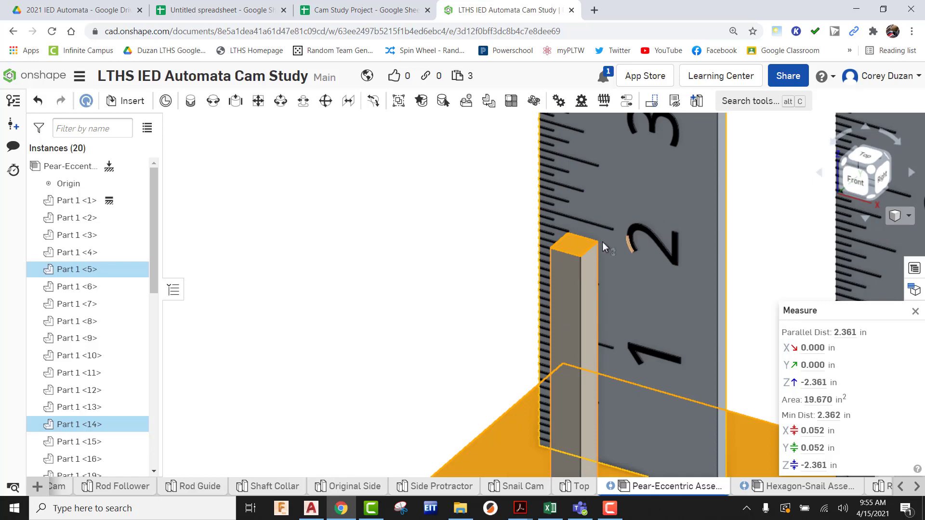
pyautogui.scroll(-5, 602, 242)
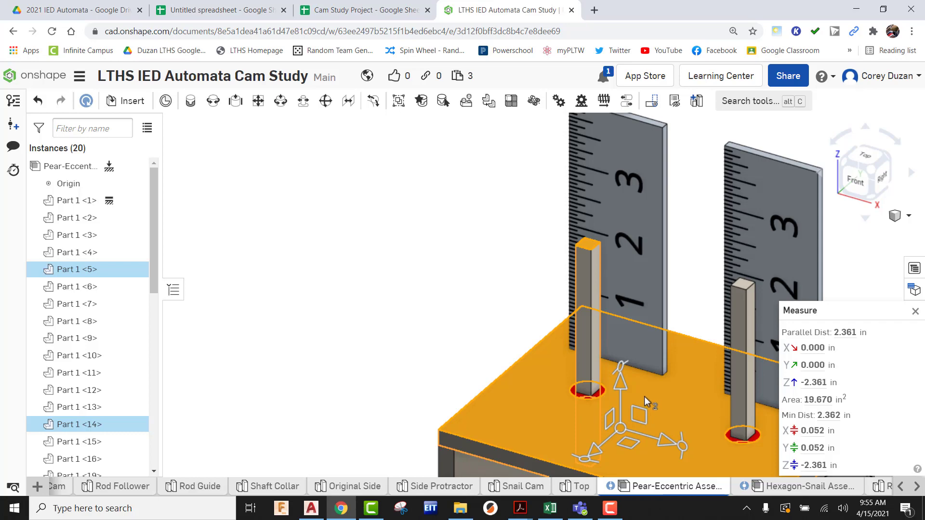
# Enter 2.361 as the 0-degree measurement in cell B2 of the Eccentric Cam-First Last sheet, and return to the Onshape assembly
pyautogui.click(254, 10)
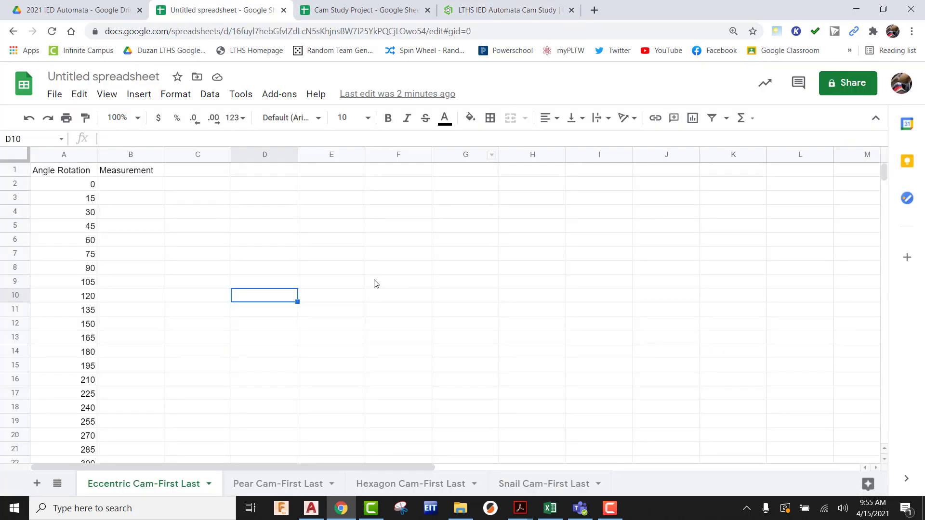
pyautogui.click(142, 184)
pyautogui.write('2')
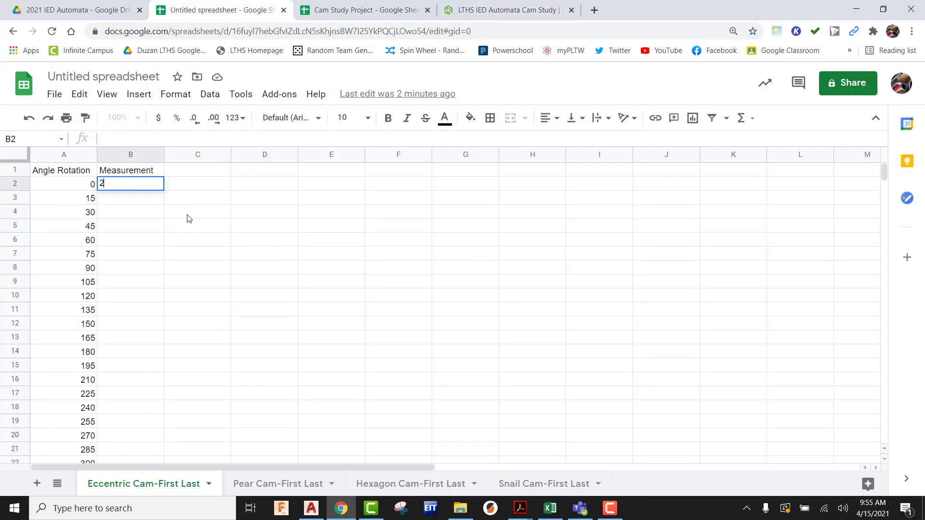
pyautogui.write('.361')
pyautogui.press('Return')
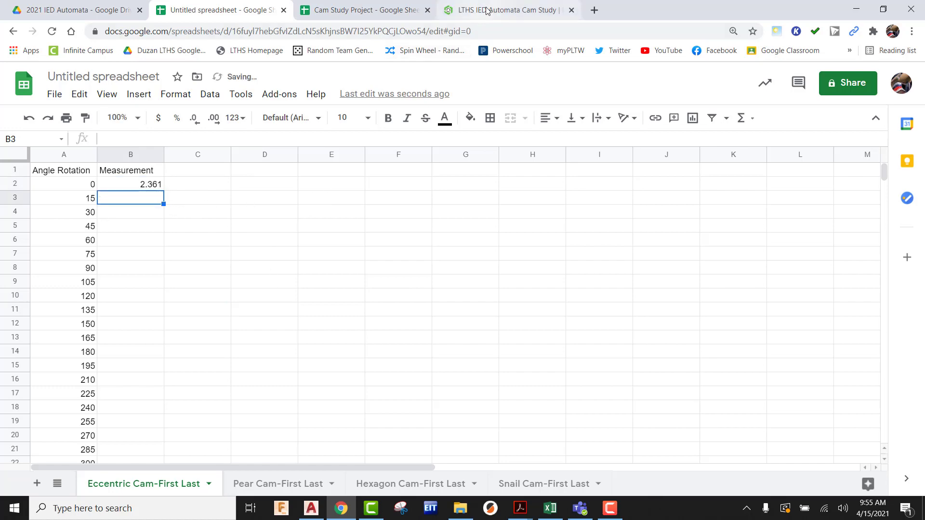
pyautogui.click(506, 10)
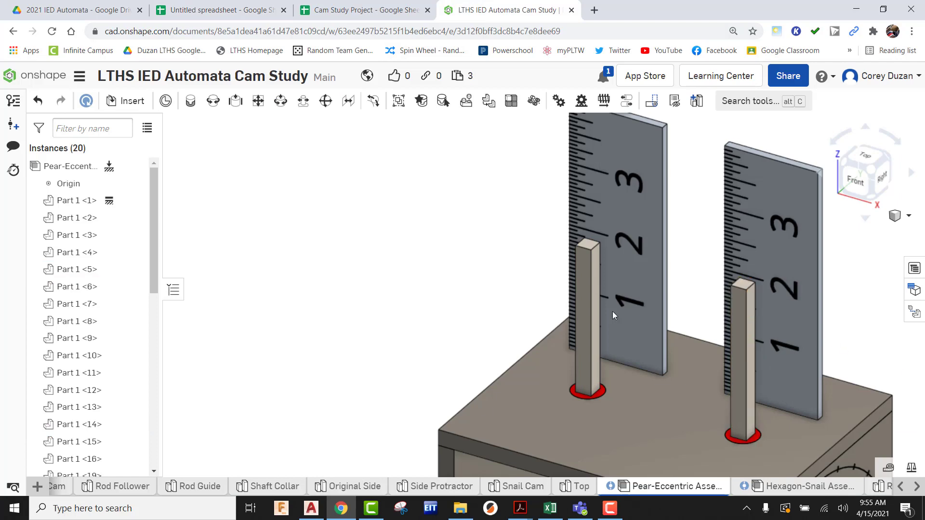
# In the Pear-Eccentric assembly, rotate the crank until its pointer lines up with the 15-degree tick on the side protractor
pyautogui.scroll(-5, 419, 251)
pyautogui.click(884, 180)
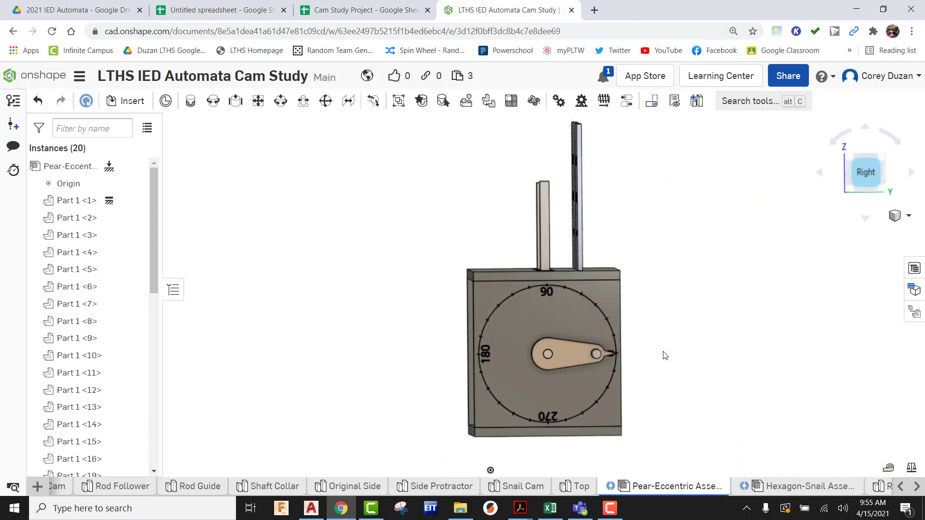
pyautogui.scroll(8, 664, 355)
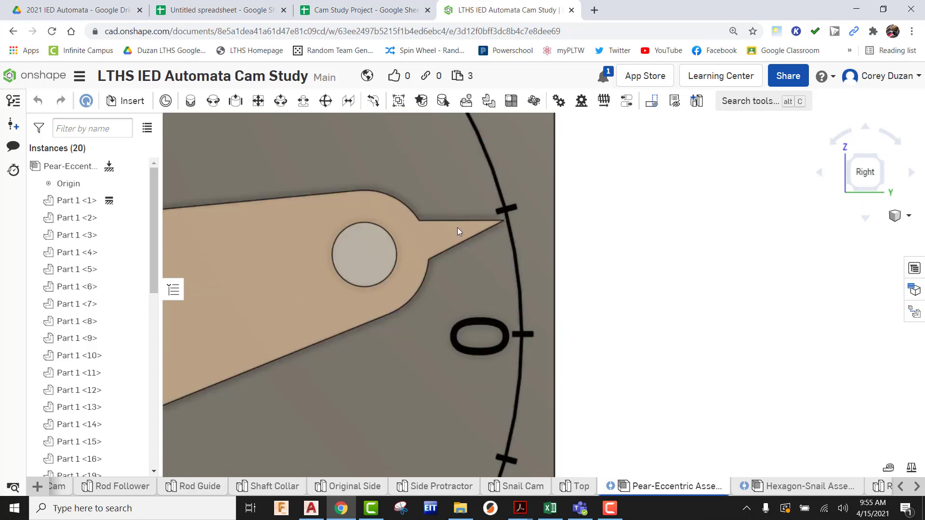
pyautogui.moveTo(458, 227); pyautogui.dragTo(459, 215)
pyautogui.scroll(-3, 500, 216)
pyautogui.scroll(3, 473, 211)
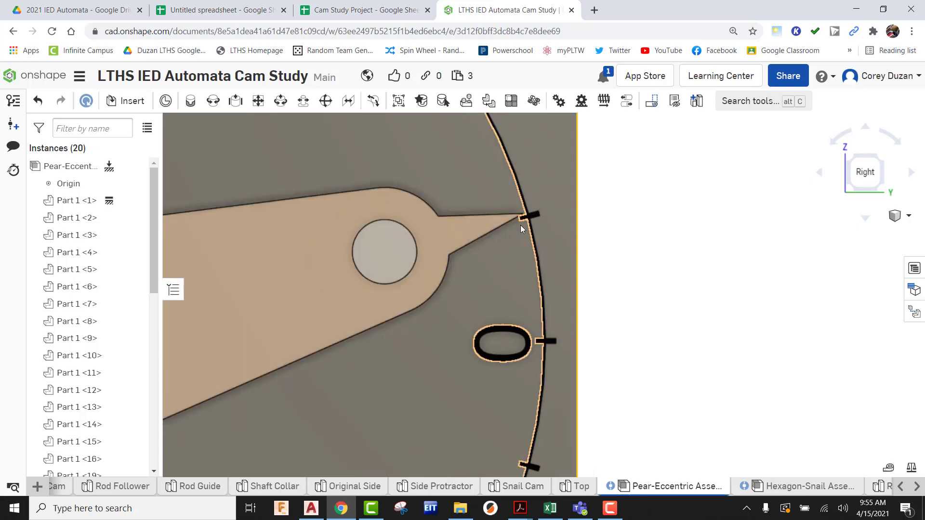
# Measure the parallel distance from the box's top face to the eccentric cam follower rod's top face at the 15-degree crank position
pyautogui.click(850, 159)
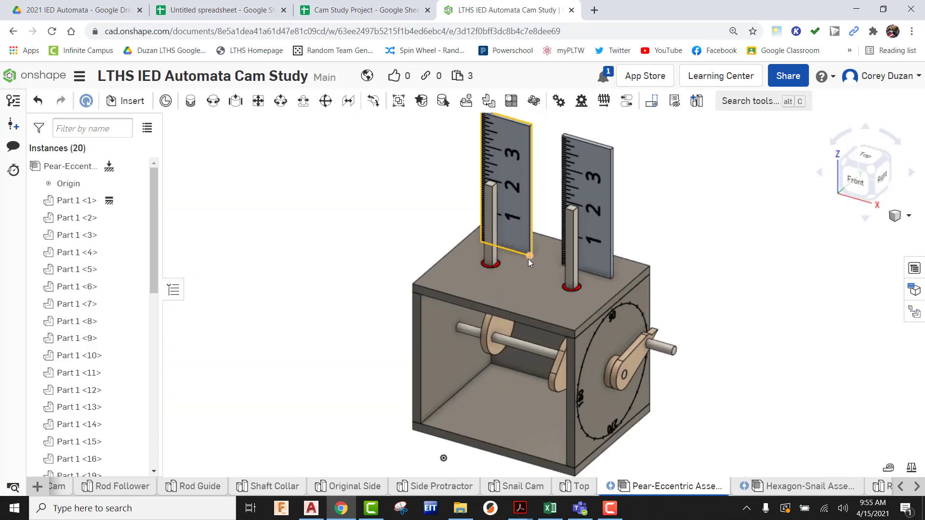
pyautogui.scroll(5, 530, 263)
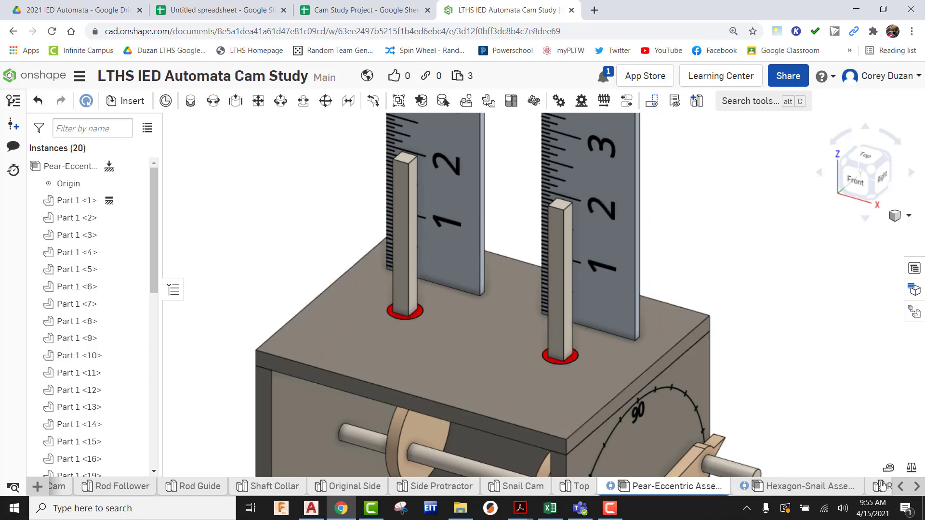
pyautogui.click(888, 467)
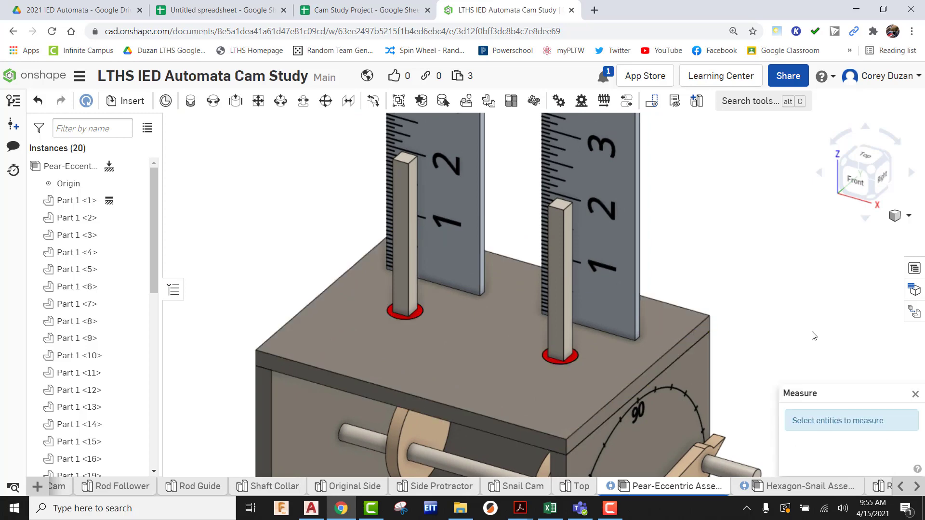
pyautogui.click(469, 322)
pyautogui.scroll(5, 407, 159)
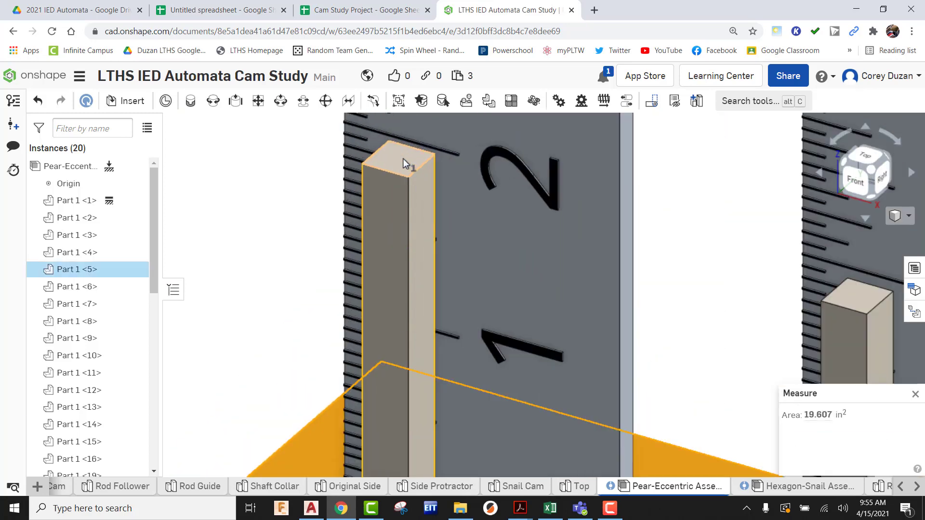
pyautogui.click(403, 159)
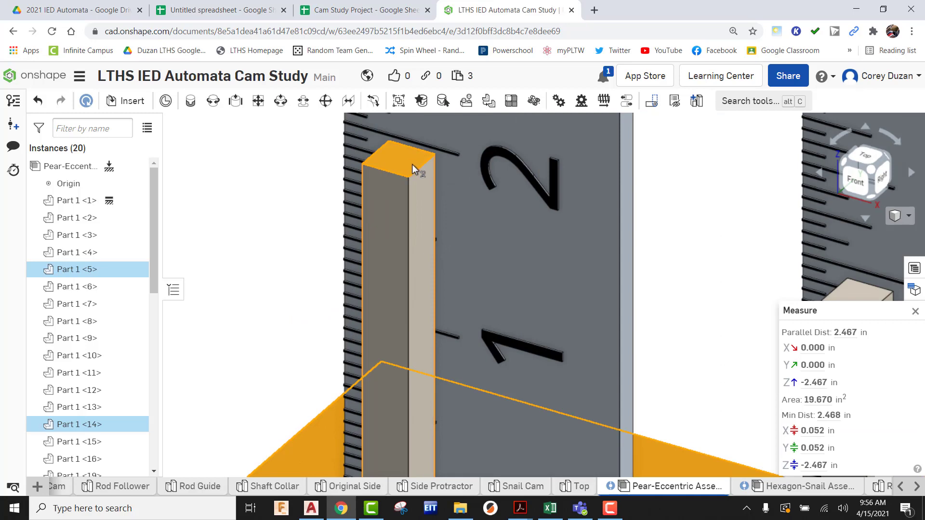
# Switch to the untitled Google Sheets spreadsheet and enter 2.467 as the 15-degree measurement in cell B3 of the Eccentric Cam-First Last sheet
pyautogui.click(252, 10)
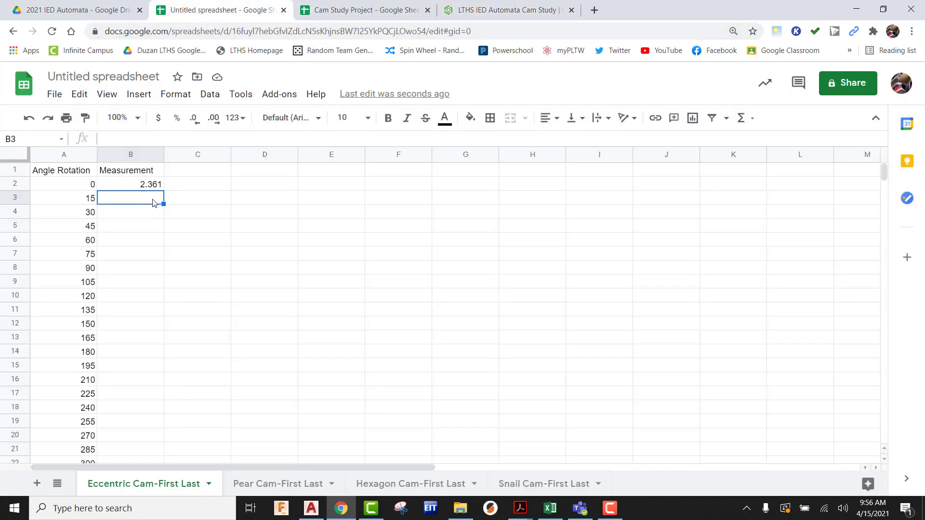
pyautogui.write('2.467')
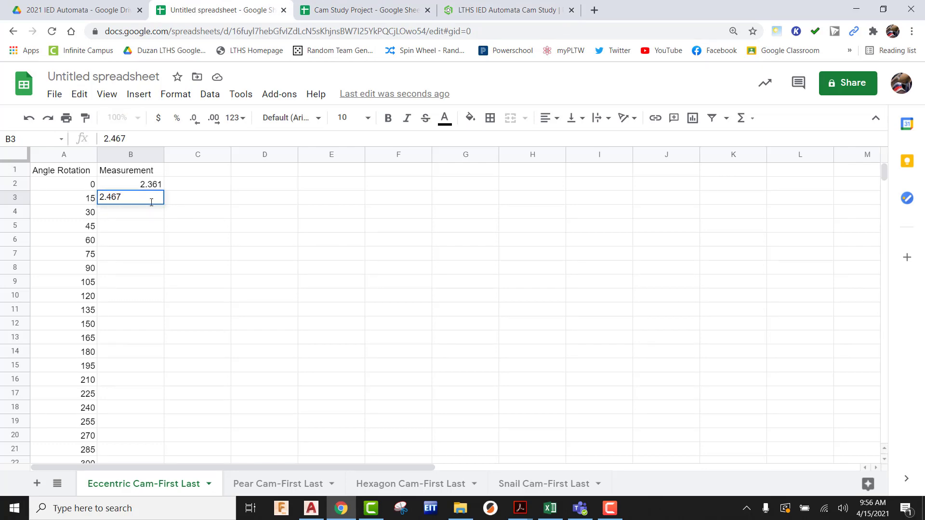
pyautogui.press('Return')
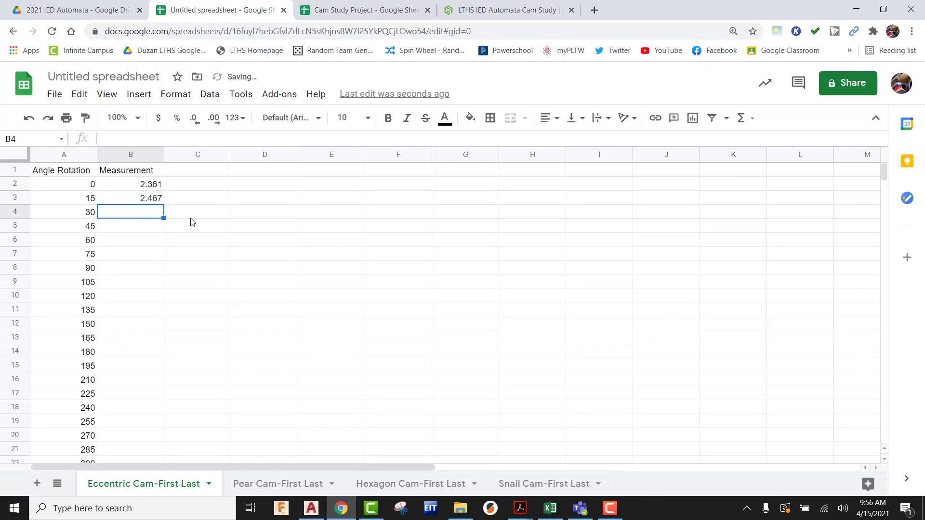
# Return to the Onshape assembly, clear the previous measurement, and rotate the crank until its pointer meets the 30-degree tick on the protractor
pyautogui.click(464, 11)
pyautogui.scroll(-5, 494, 198)
pyautogui.click(915, 311)
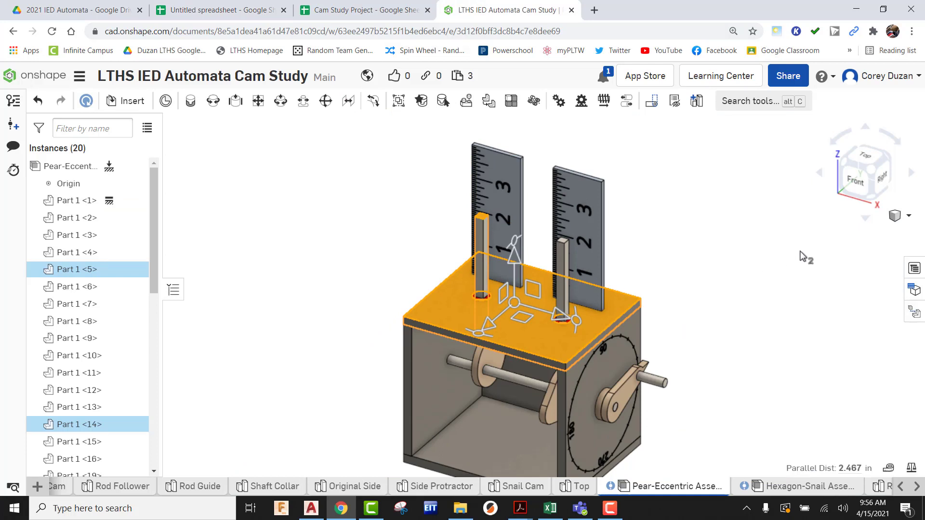
pyautogui.click(891, 183)
pyautogui.click(704, 352)
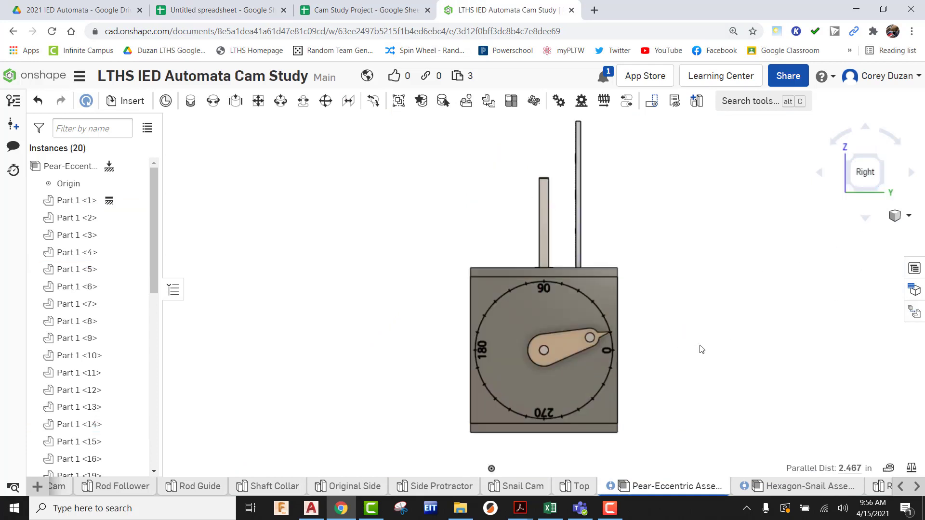
pyautogui.scroll(10, 633, 373)
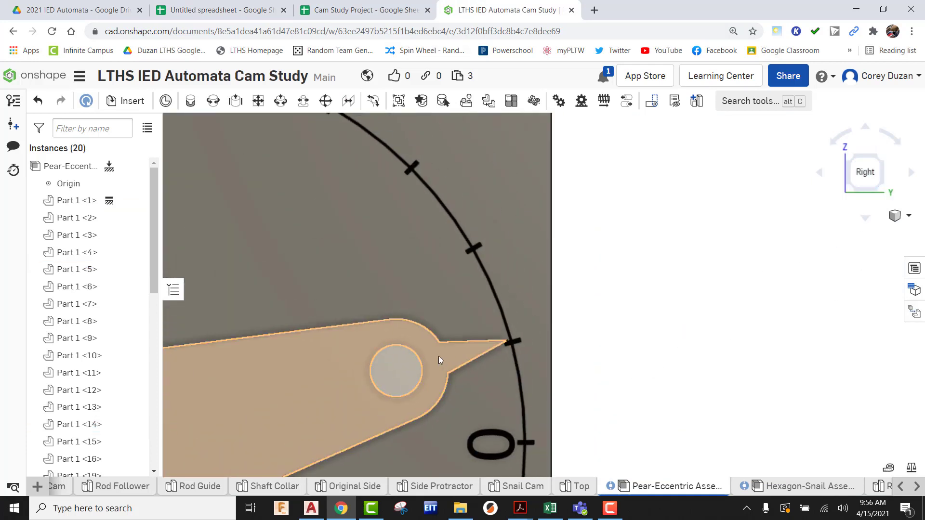
pyautogui.moveTo(464, 254); pyautogui.dragTo(468, 250)
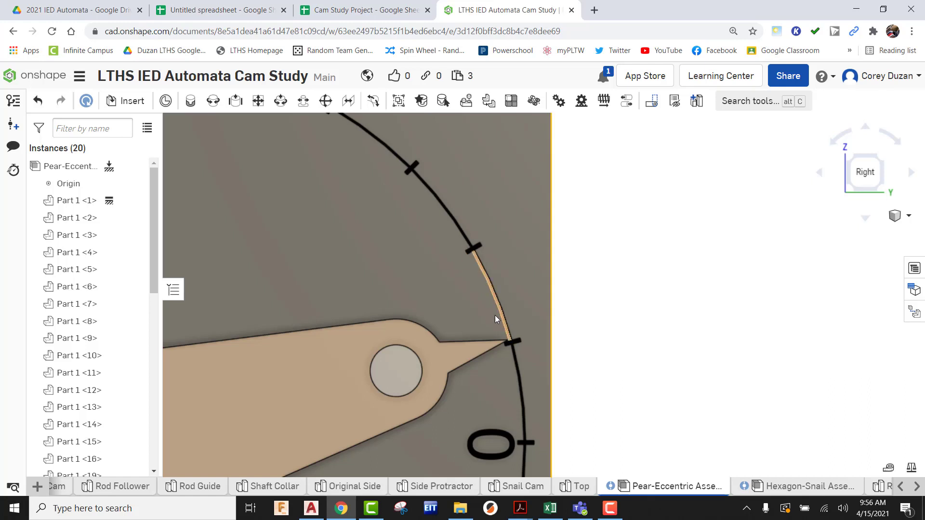
pyautogui.scroll(5, 476, 255)
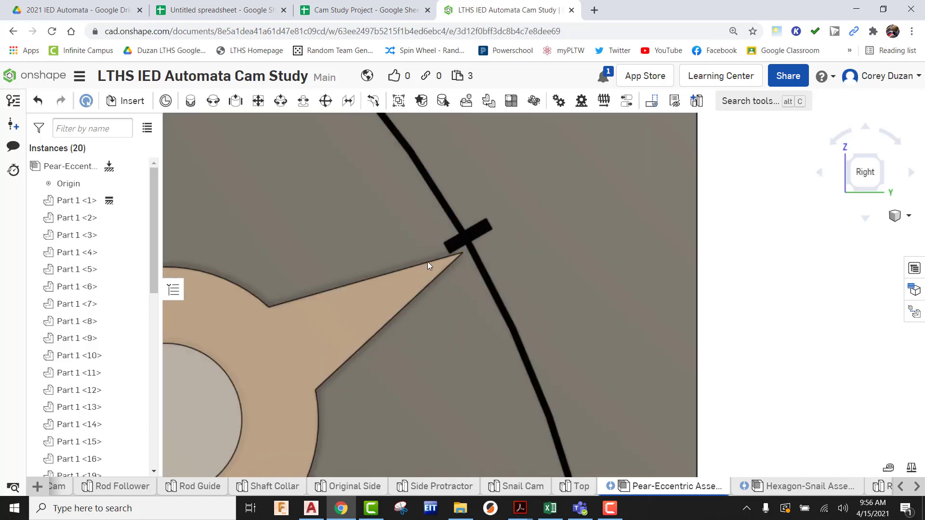
pyautogui.scroll(-10, 554, 336)
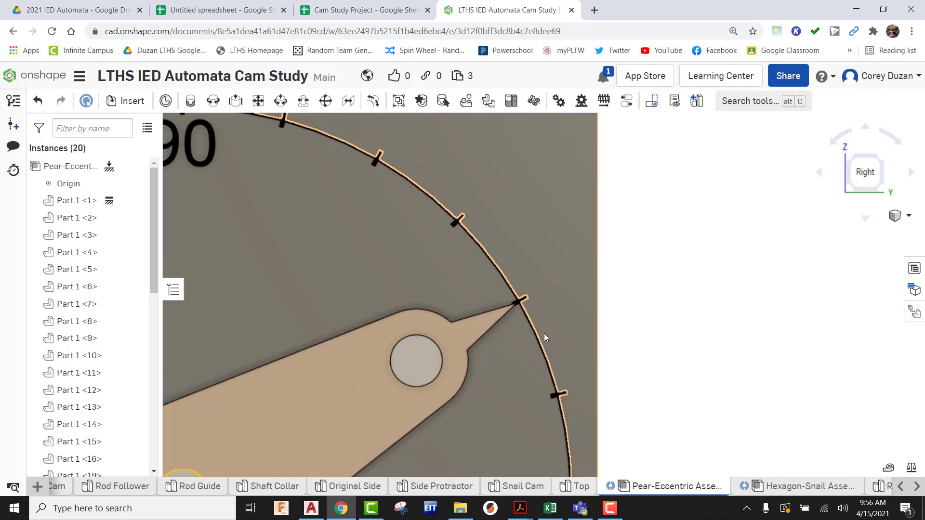
# With the crank at 30 degrees, measure the parallel distance between the box's top face and the eccentric follower rod's top face
pyautogui.click(847, 158)
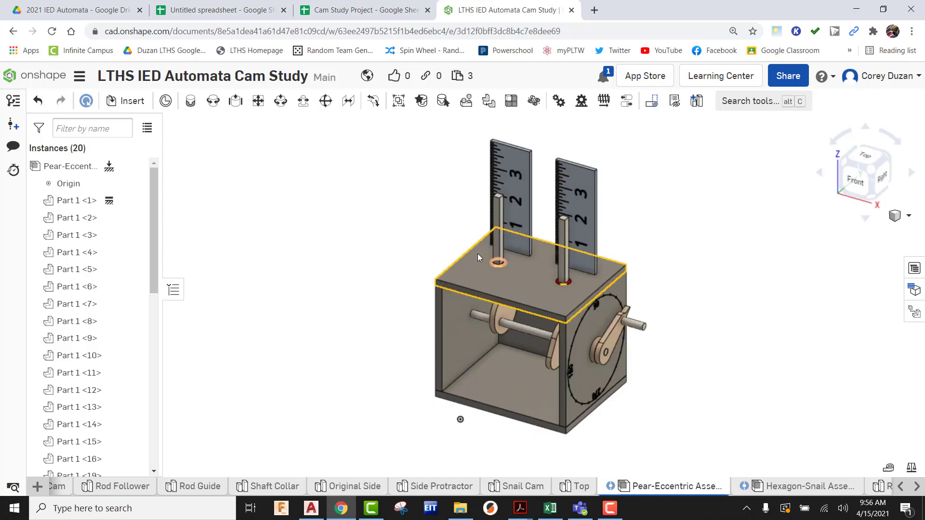
pyautogui.scroll(5, 508, 296)
pyautogui.scroll(1, 508, 296)
pyautogui.click(890, 468)
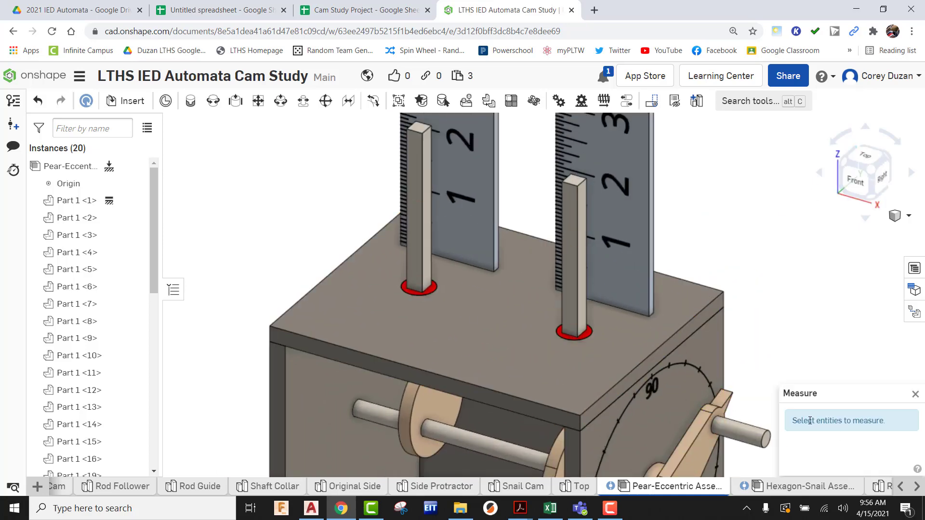
pyautogui.click(472, 299)
pyautogui.scroll(6, 398, 207)
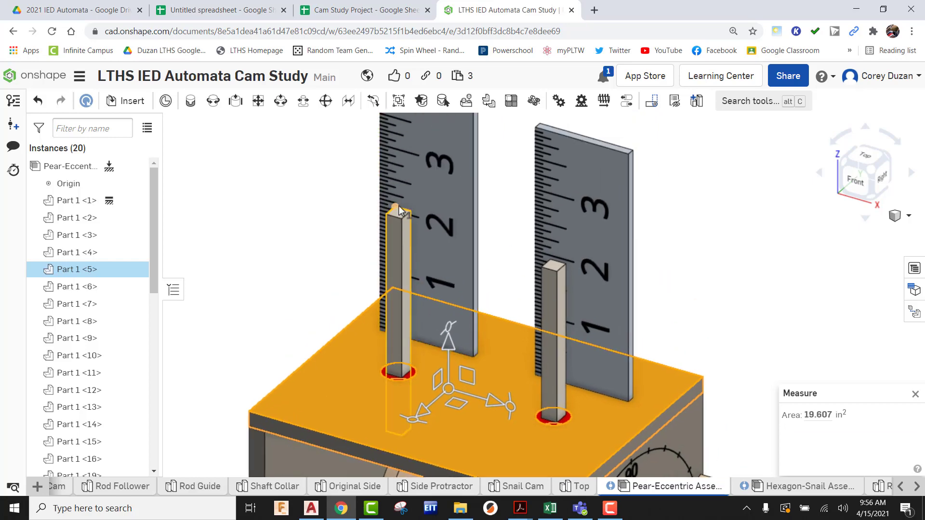
pyautogui.click(394, 221)
pyautogui.scroll(-3, 418, 218)
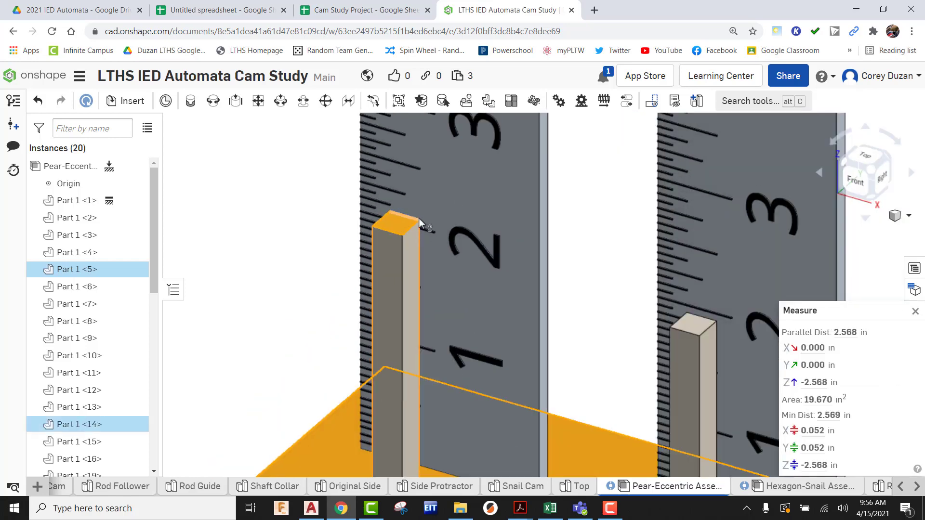
# Switch to the untitled Google Sheets spreadsheet and enter 2.568 as the 30-degree measurement in cell B4 of the Eccentric Cam-First Last sheet
pyautogui.click(243, 10)
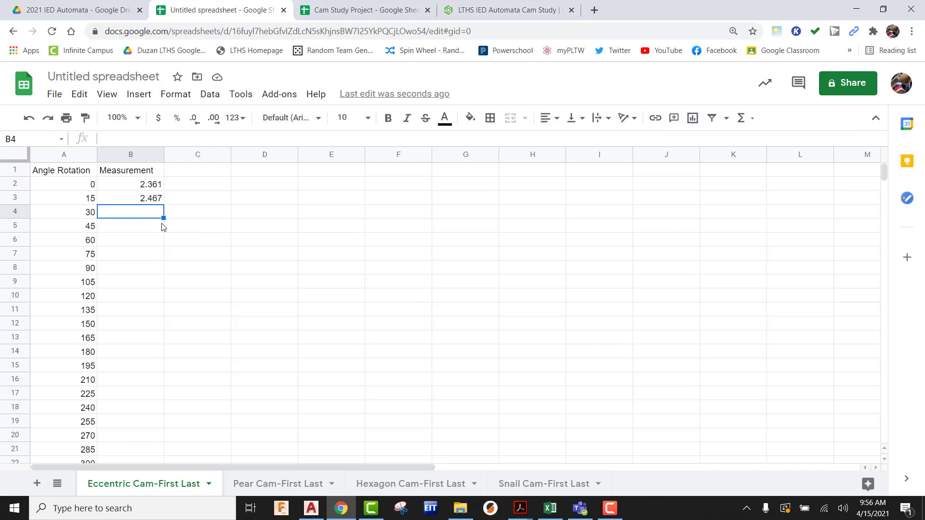
pyautogui.write('2.568')
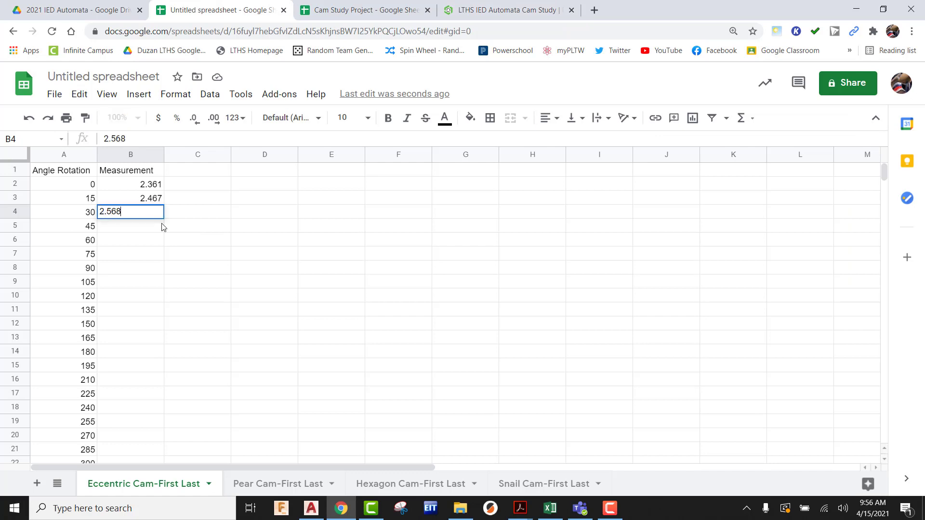
pyautogui.click(130, 227)
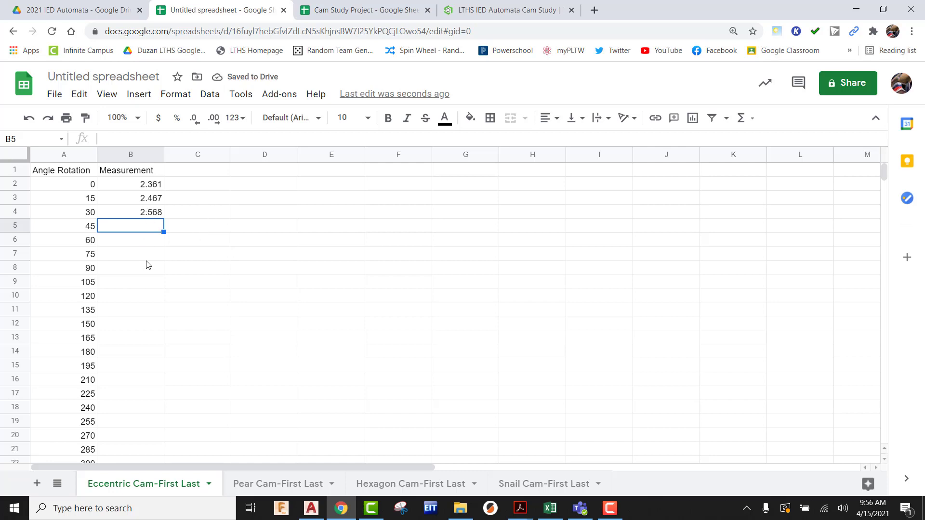
# In the Cam Study Project spreadsheet, insert a line chart of the Eccentric Cam measurements B2:B24, and place it reduced in size beside the data
pyautogui.scroll(-5, 149, 303)
pyautogui.scroll(5, 149, 305)
pyautogui.click(332, 14)
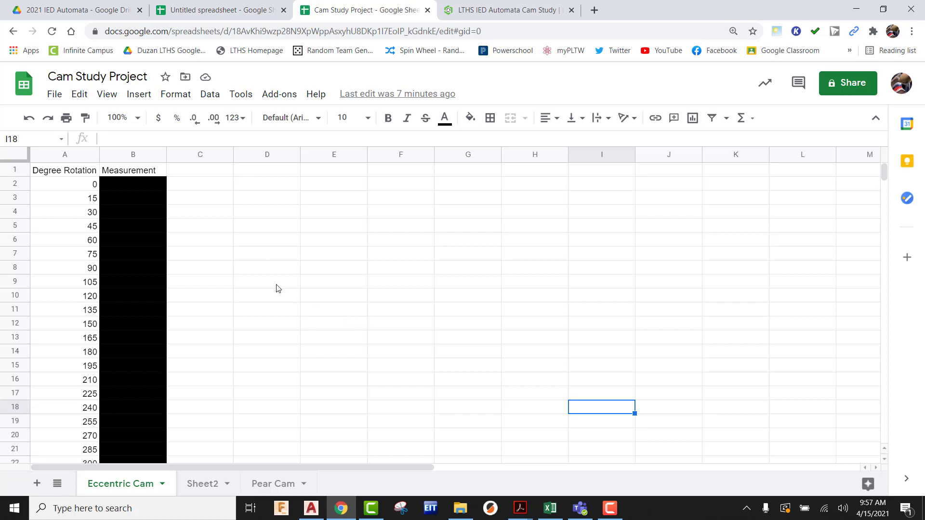
pyautogui.click(150, 188)
pyautogui.moveTo(143, 212); pyautogui.dragTo(130, 388)
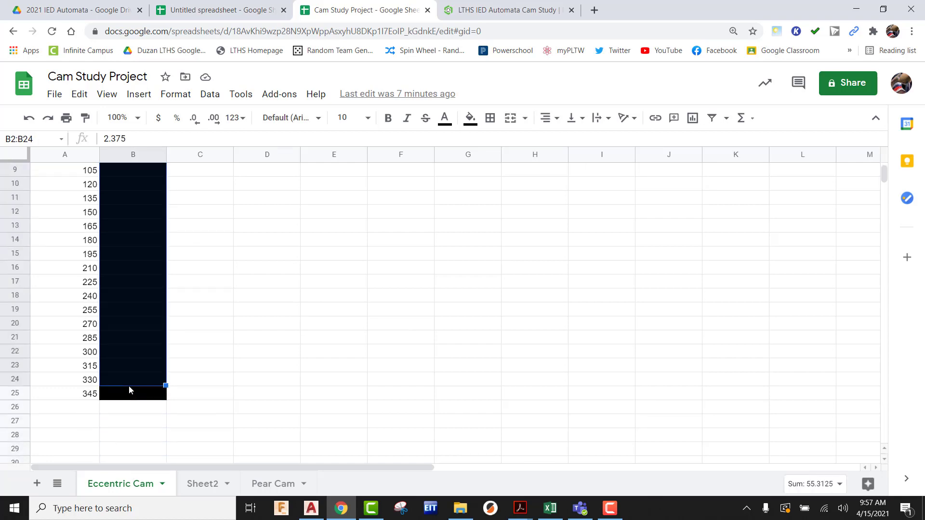
pyautogui.scroll(3, 137, 369)
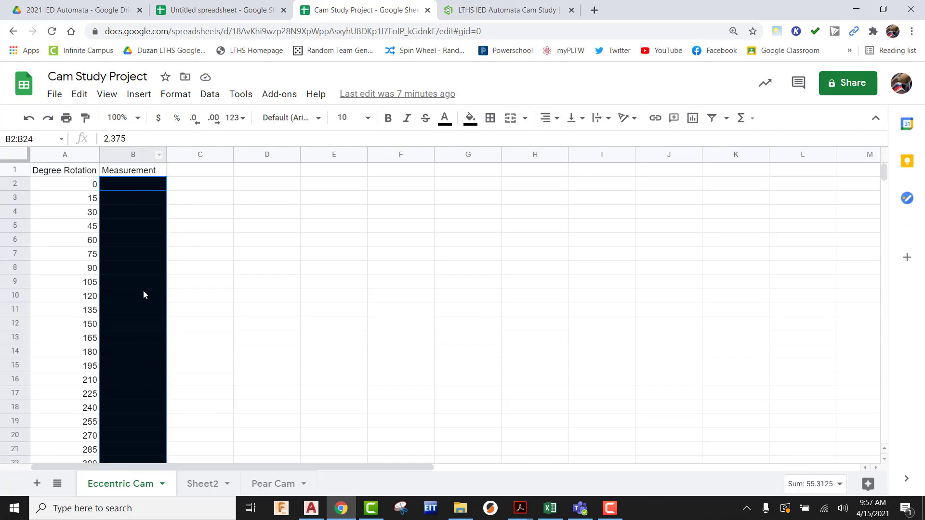
pyautogui.click(140, 96)
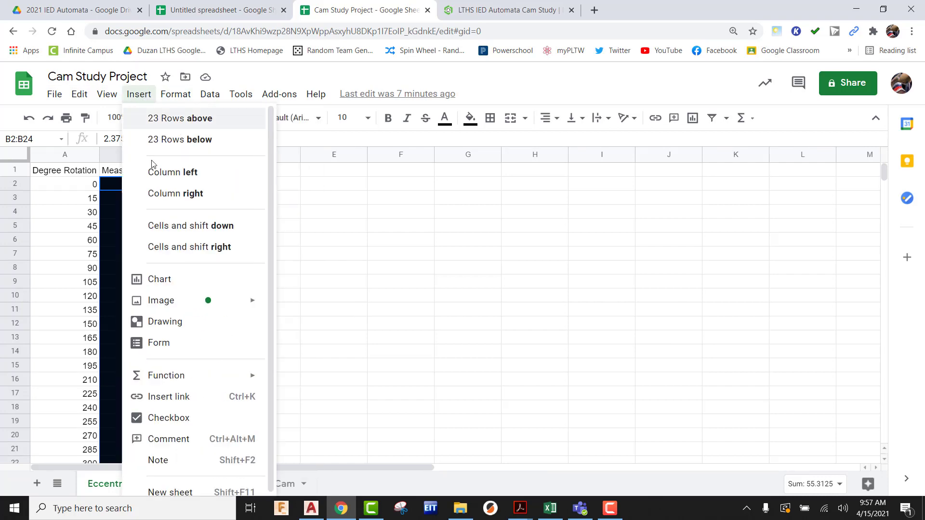
pyautogui.click(160, 279)
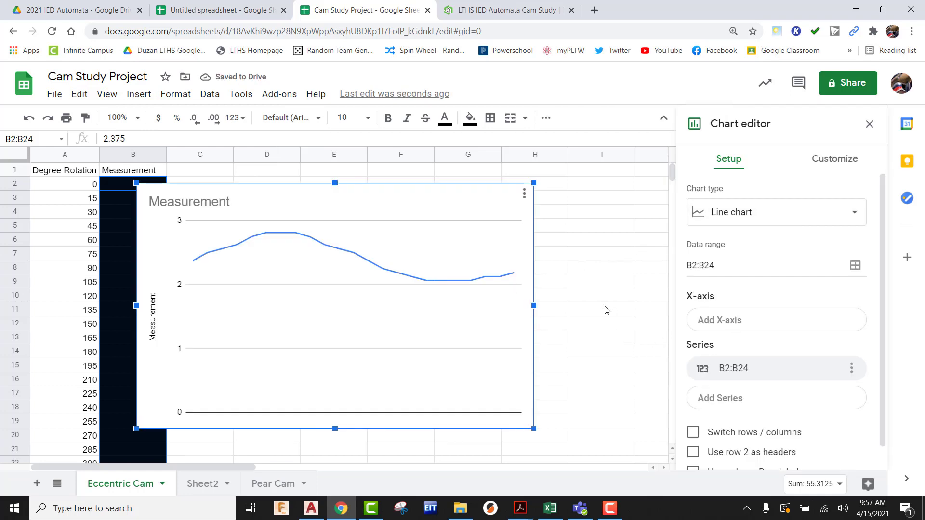
pyautogui.moveTo(454, 196); pyautogui.dragTo(507, 183)
pyautogui.moveTo(587, 414); pyautogui.dragTo(467, 341)
# Change the line chart's title to "Eccentric Cam Motion Graph" and leave the chart editor
pyautogui.click(255, 187)
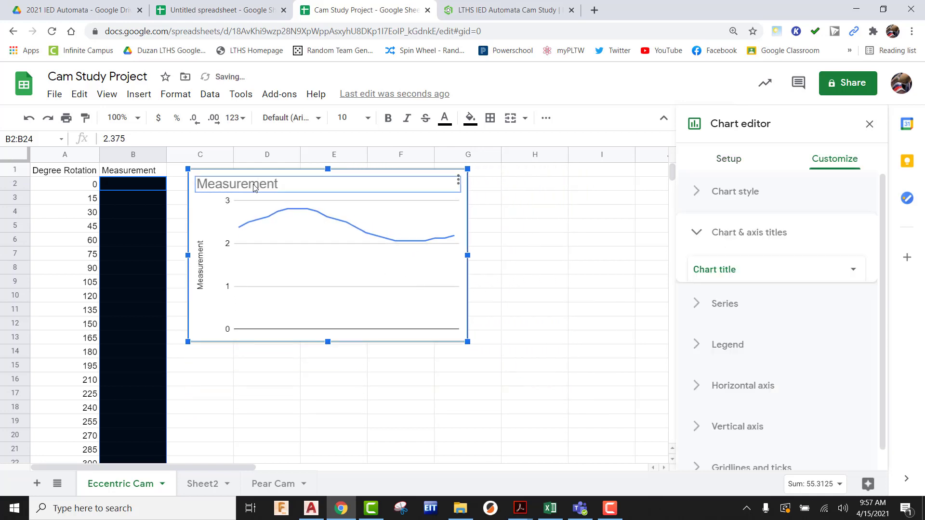
pyautogui.click(274, 186)
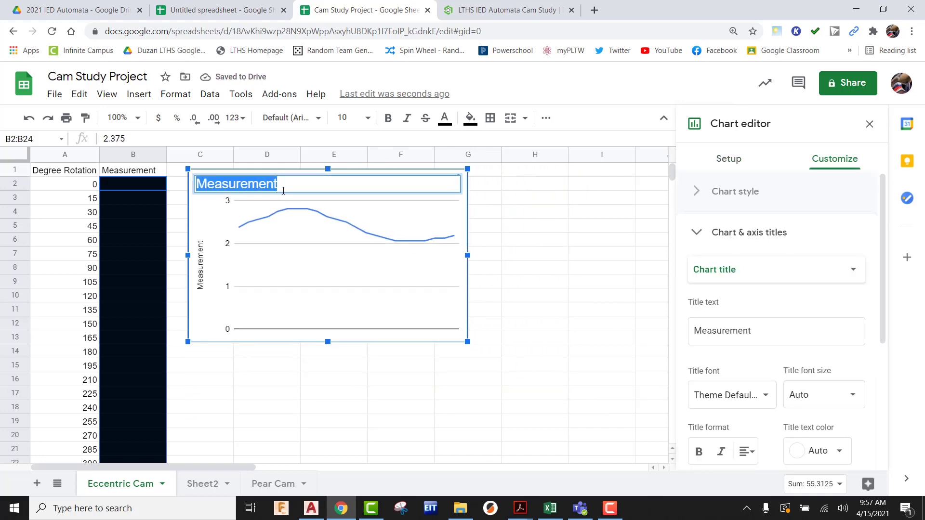
pyautogui.write('Eccentr')
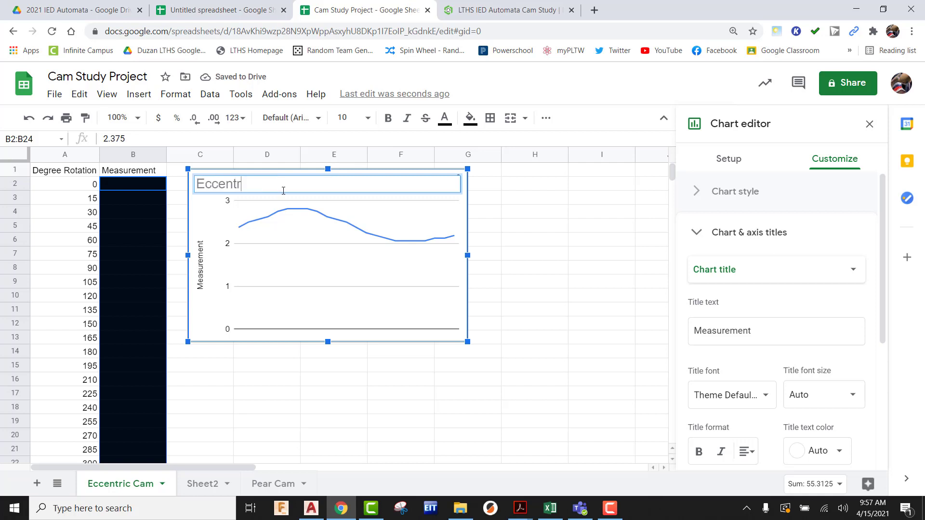
pyautogui.write('ic Cam')
pyautogui.press('BackSpace')
pyautogui.write('am Motion Gra')
pyautogui.write('ph')
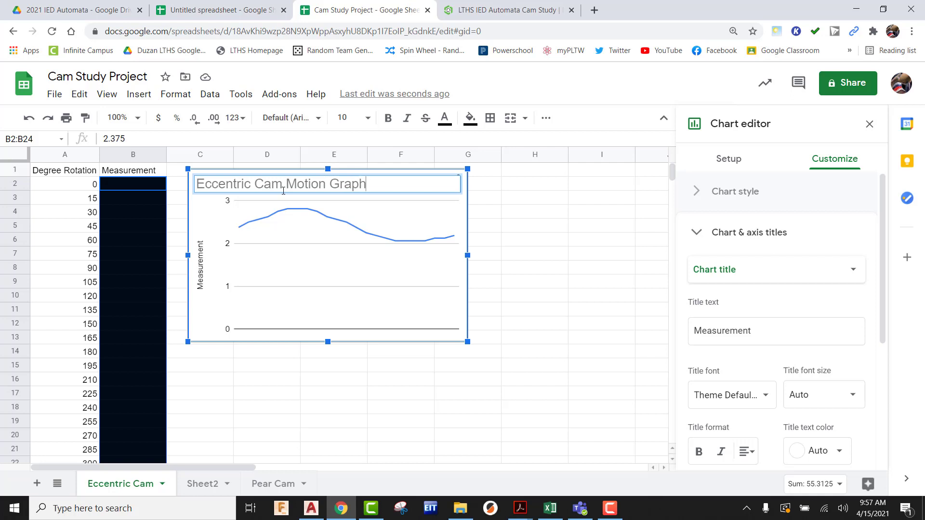
pyautogui.click(582, 226)
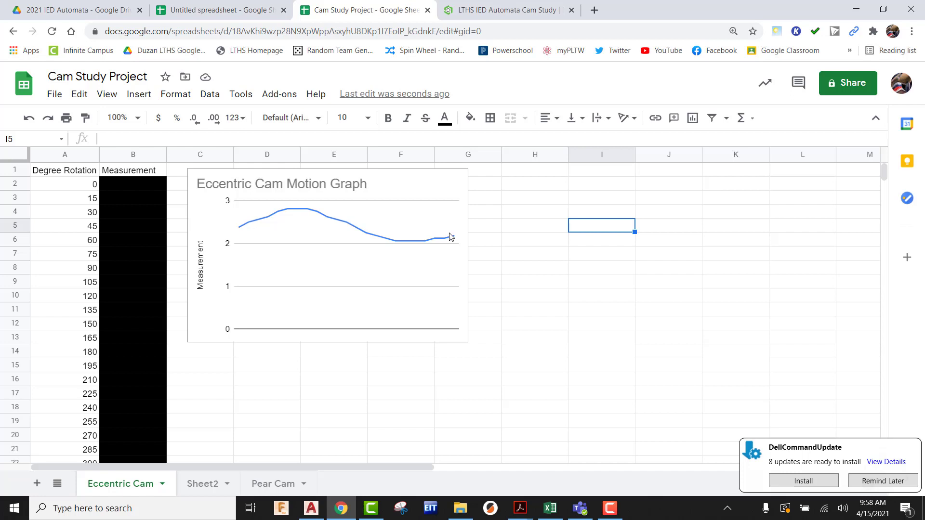
pyautogui.click(141, 186)
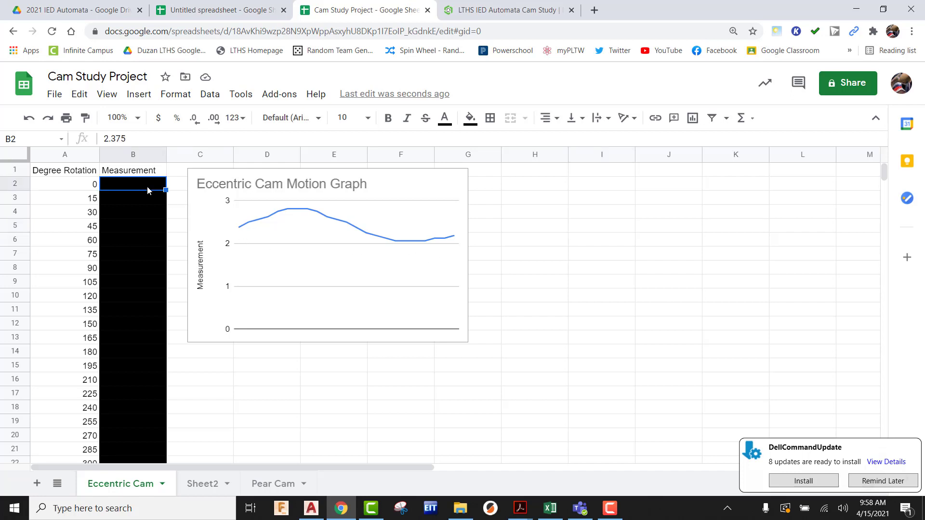
# Insert a chart of the Eccentric Cam measurements B2:B25 and change its type to a radar chart
pyautogui.moveTo(140, 197); pyautogui.dragTo(135, 432)
pyautogui.scroll(2, 143, 240)
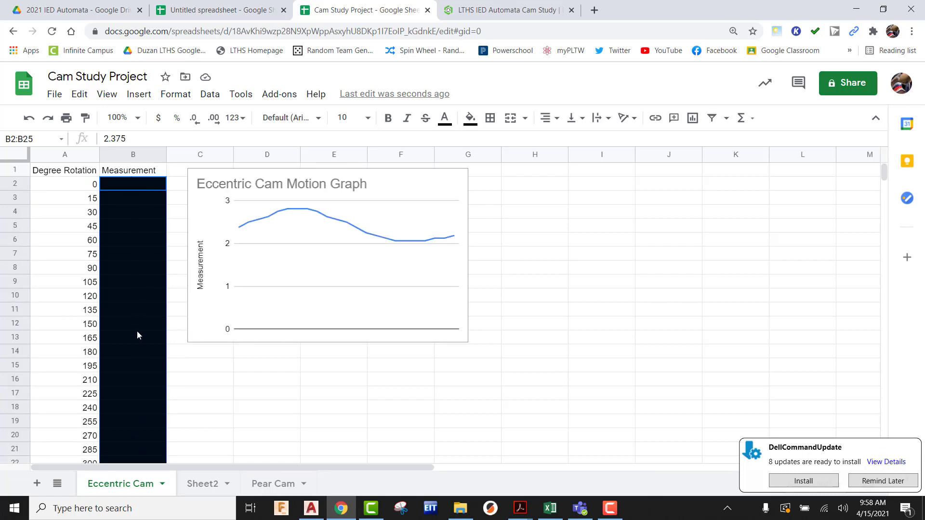
pyautogui.click(139, 94)
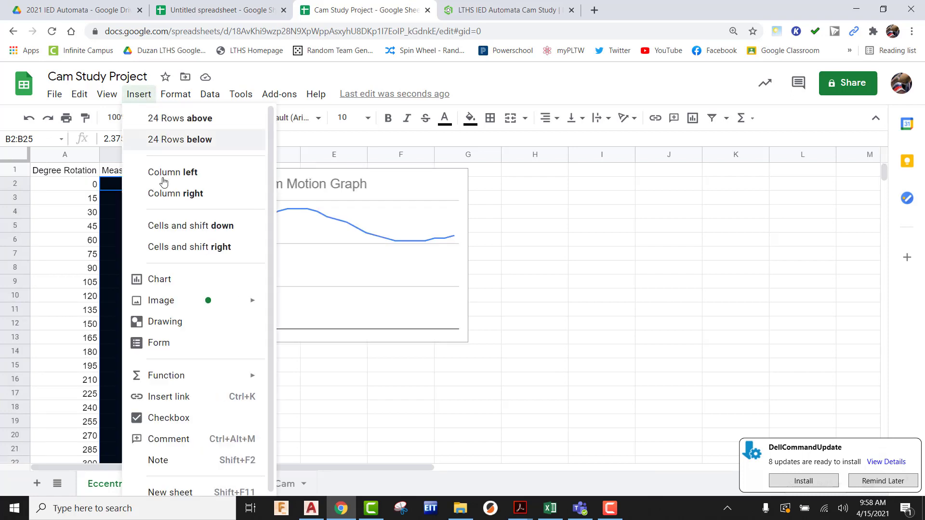
pyautogui.click(167, 280)
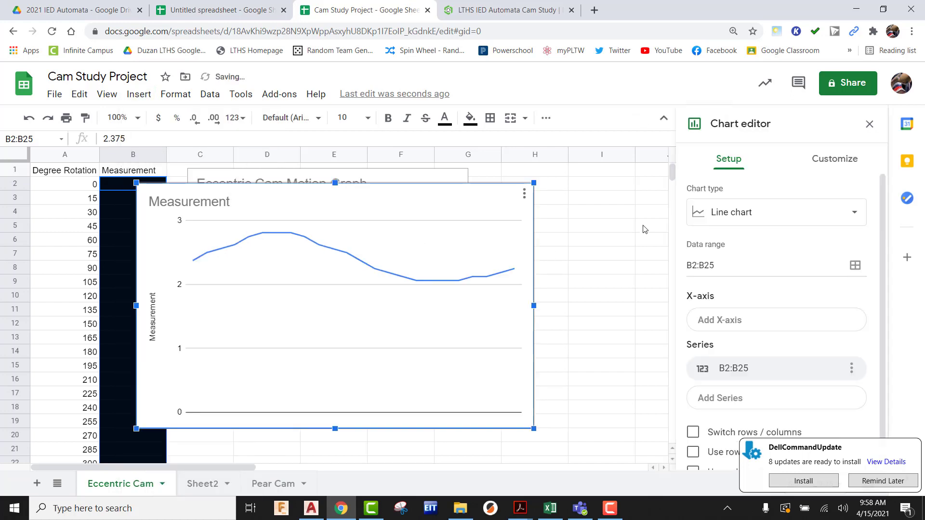
pyautogui.click(754, 221)
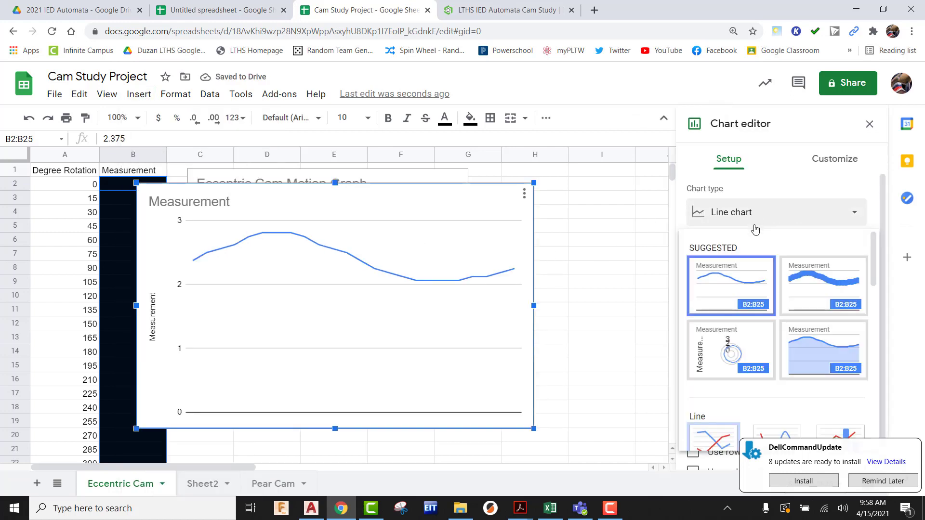
pyautogui.click(744, 354)
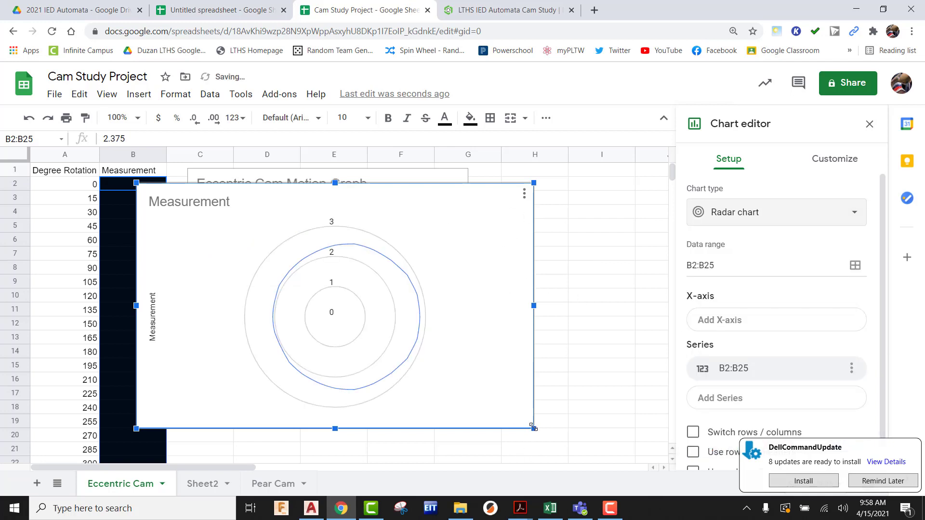
# Shrink the radar chart, place it directly below the Eccentric Cam Motion Graph, and match its width to that chart
pyautogui.moveTo(534, 428); pyautogui.dragTo(389, 341)
pyautogui.moveTo(318, 247); pyautogui.dragTo(369, 394)
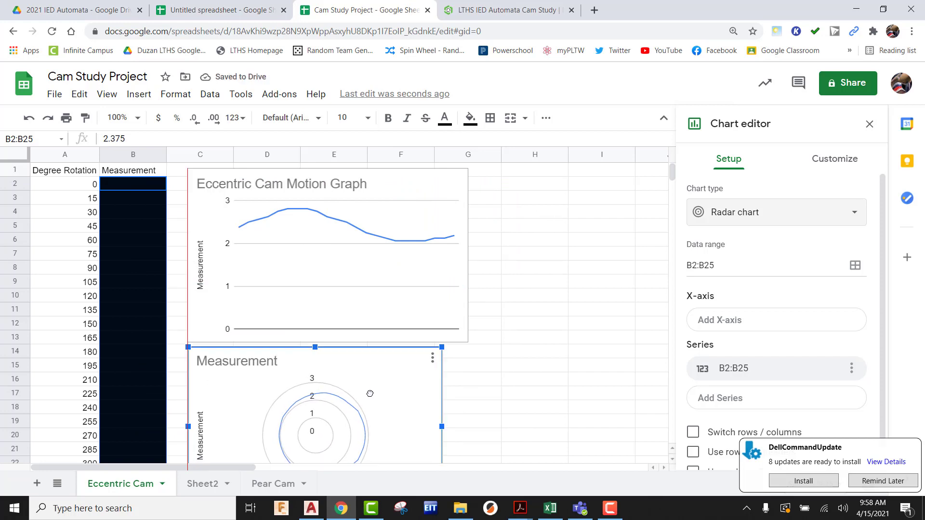
pyautogui.scroll(-2, 456, 248)
pyautogui.moveTo(441, 422); pyautogui.dragTo(467, 436)
pyautogui.click(533, 382)
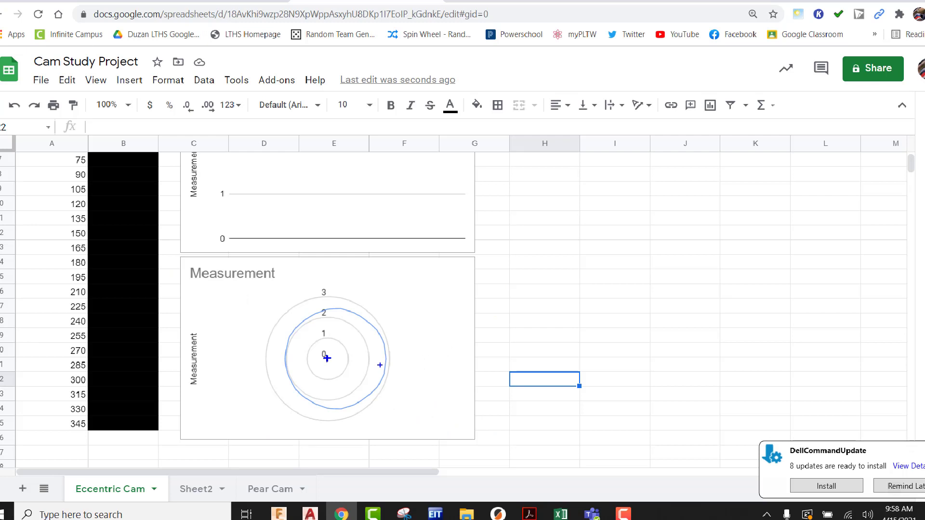
# Change the radar chart's title to "Eccentric Cam Profile" and leave the chart editor
pyautogui.scroll(2, 378, 353)
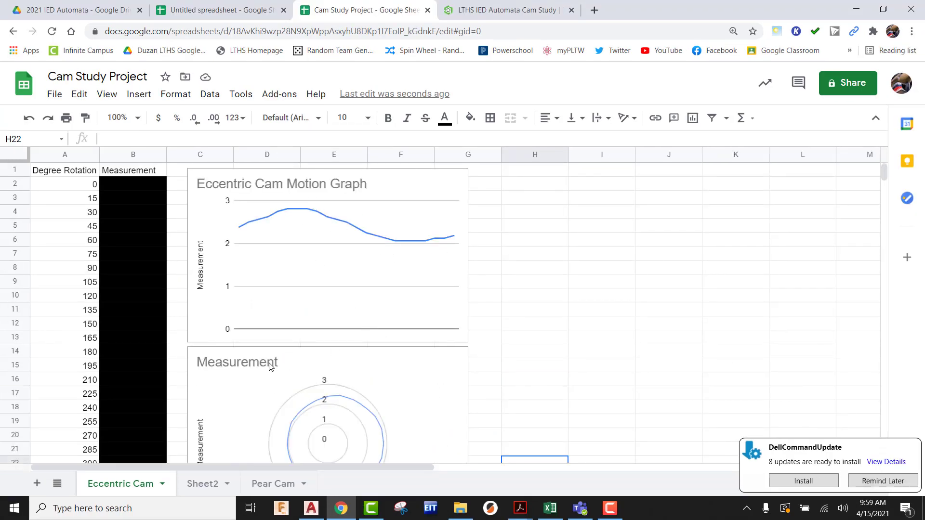
pyautogui.scroll(-2, 270, 366)
pyautogui.doubleClick(255, 284)
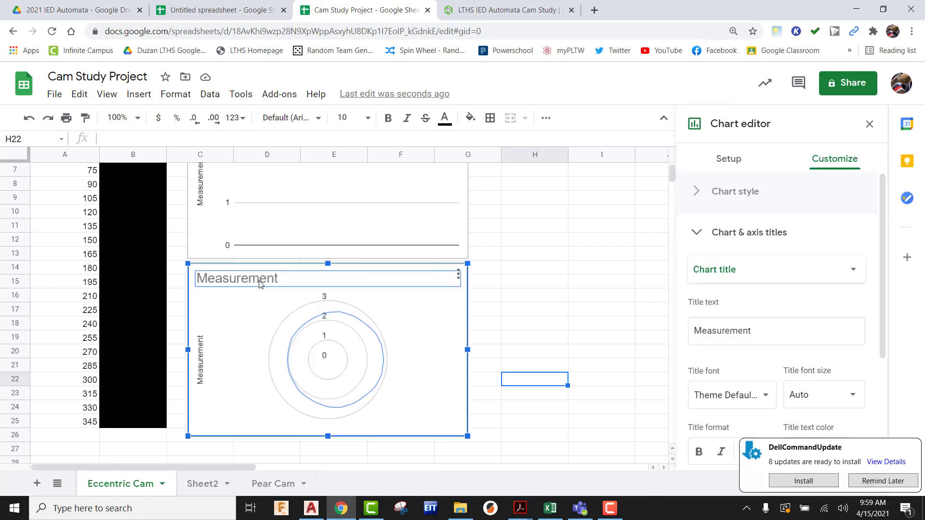
pyautogui.doubleClick(260, 283)
pyautogui.write('E')
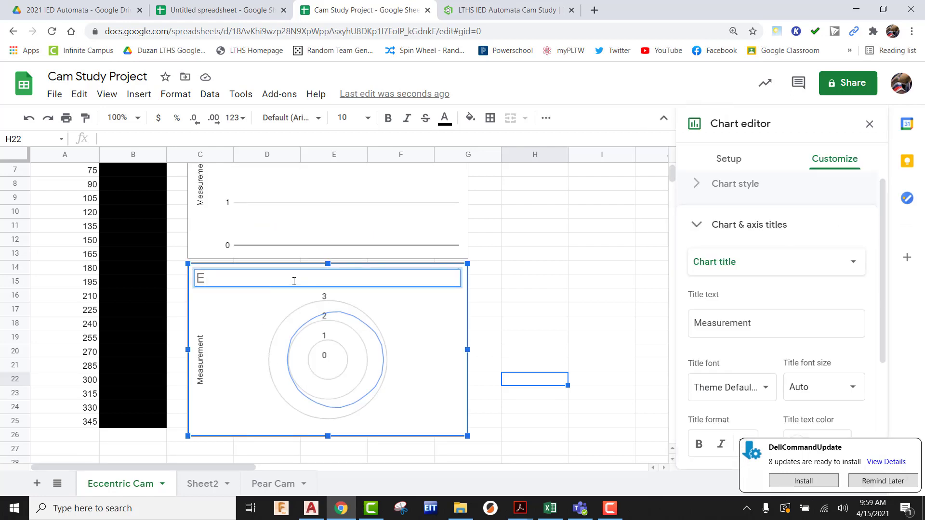
pyautogui.write('ccentric Caam')
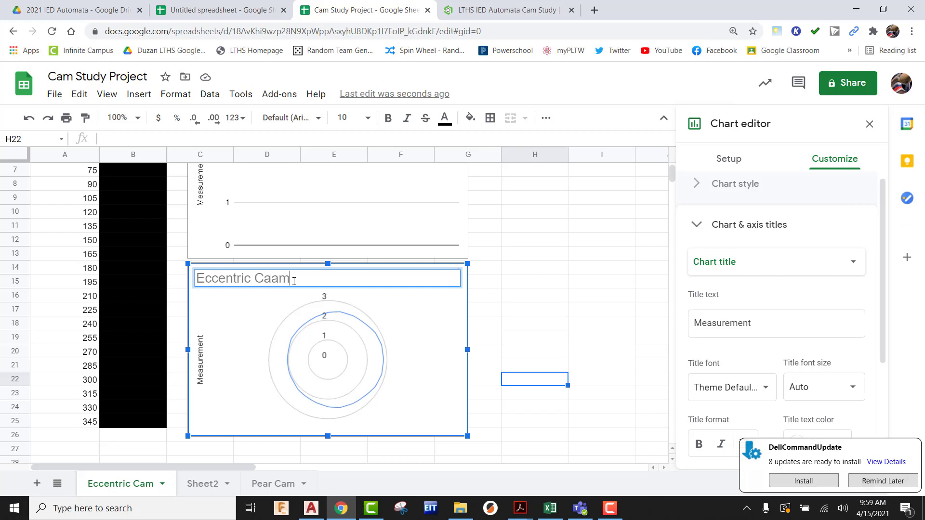
pyautogui.press('BackSpace')
pyautogui.press('BackSpace')
pyautogui.write('m Profile')
pyautogui.click(577, 296)
pyautogui.scroll(3, 478, 326)
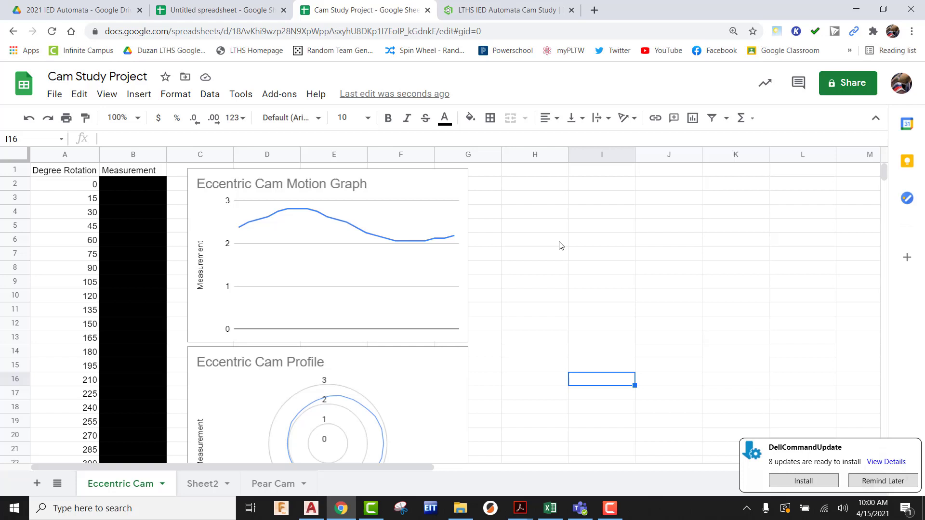
# Switch to the untitled Google Sheets spreadsheet containing the Eccentric Cam-First Last measurements
pyautogui.click(218, 9)
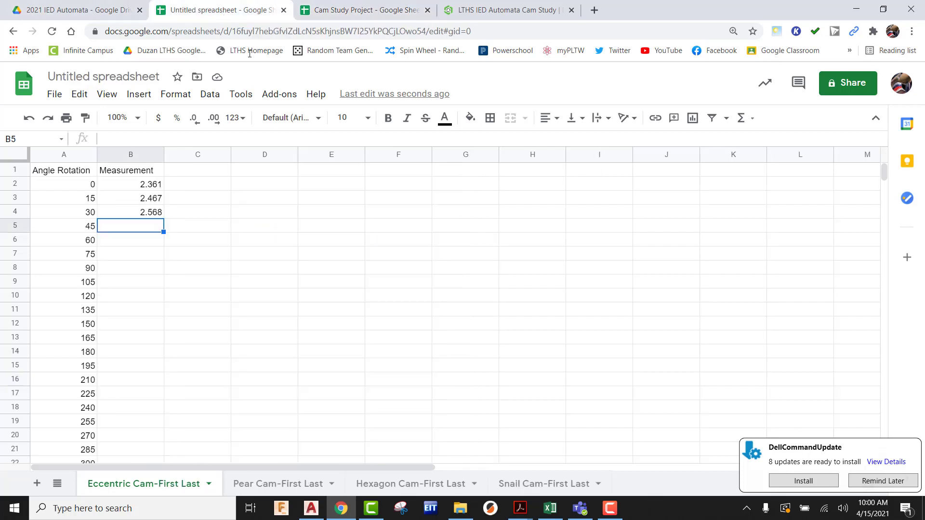